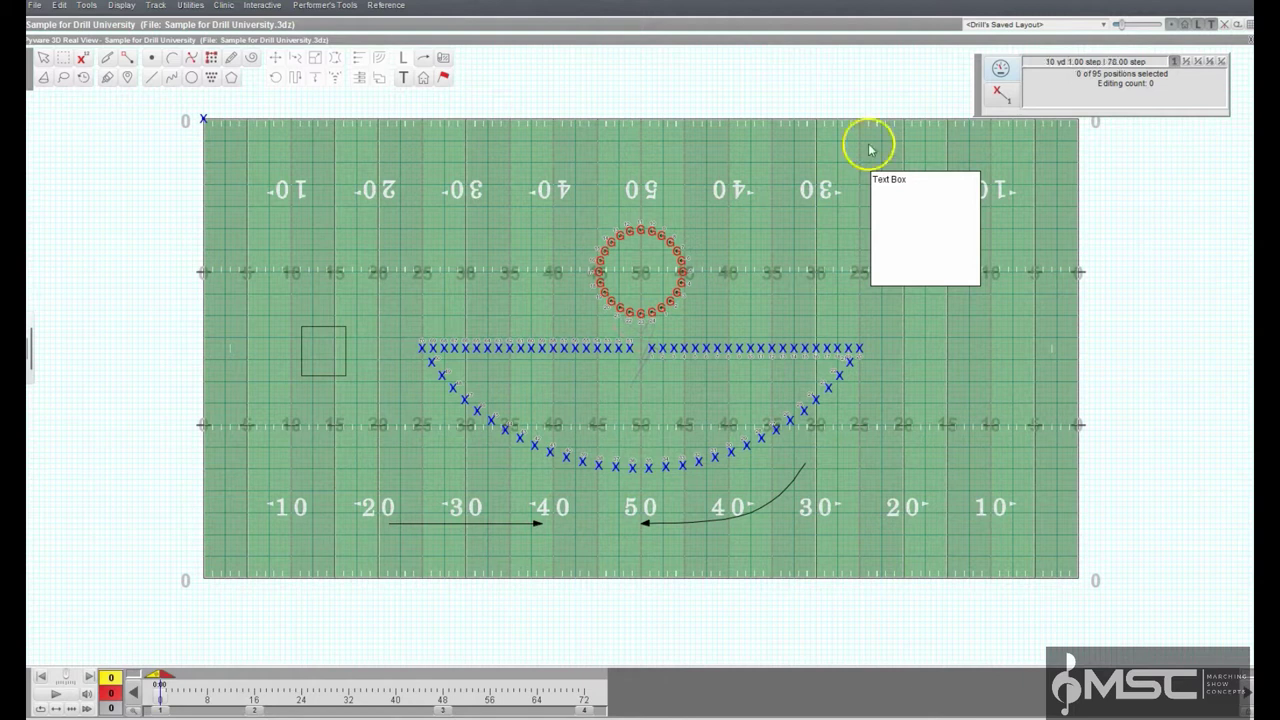
# Step: Open Utilities > Grid Designer to show the field grid at 8 steps per 5 yards
pyautogui.click(186, 6)
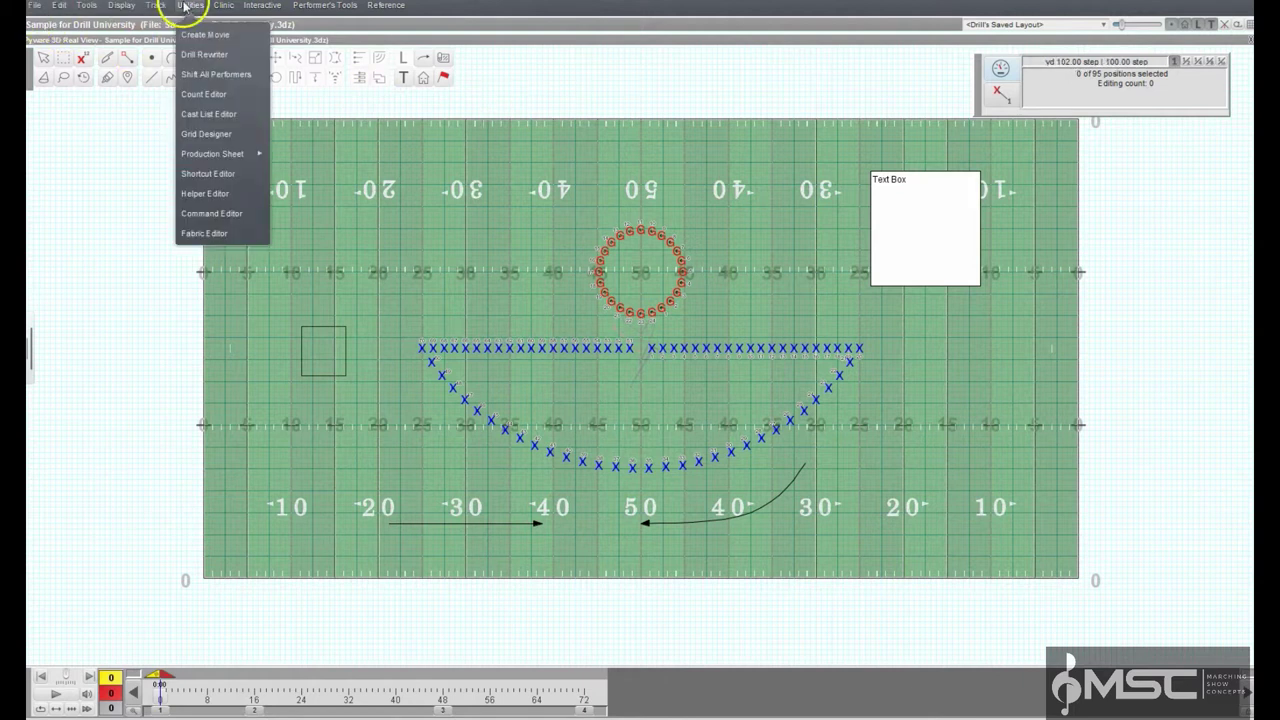
pyautogui.click(180, 130)
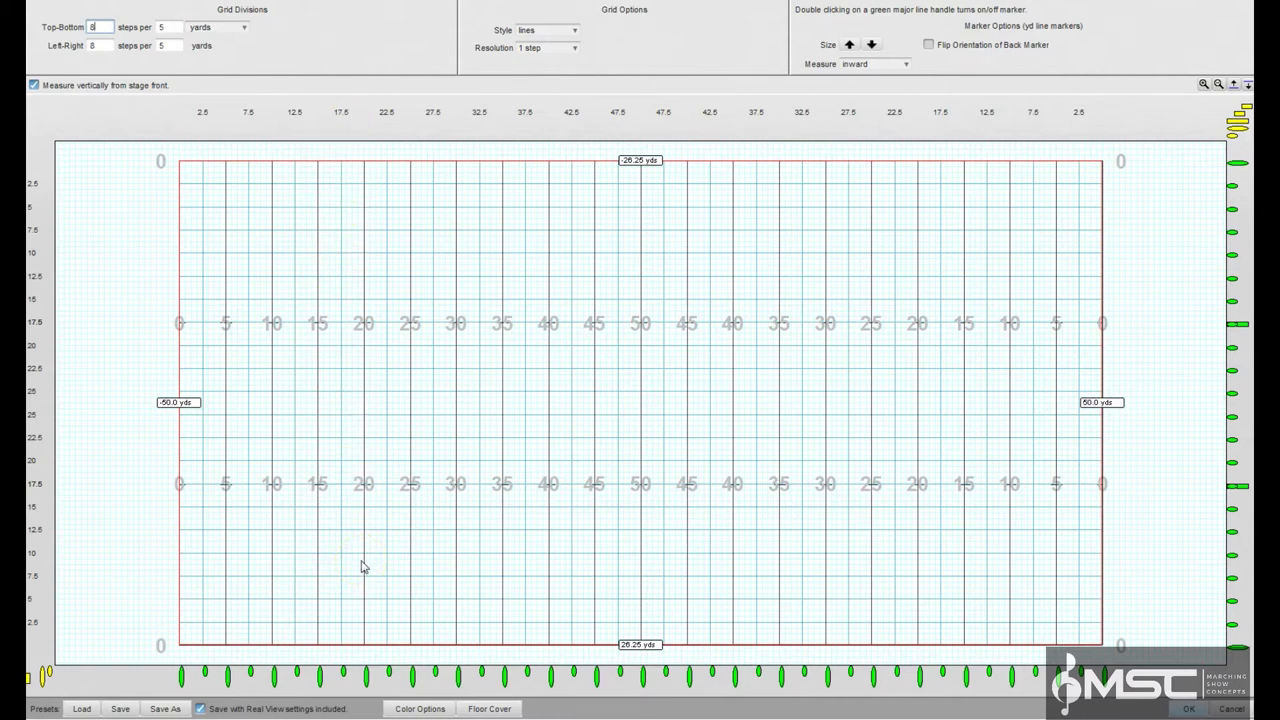
# Step: Load the JuniorHS_bball basketball court image as the floor cover beneath the grid
pyautogui.click(492, 708)
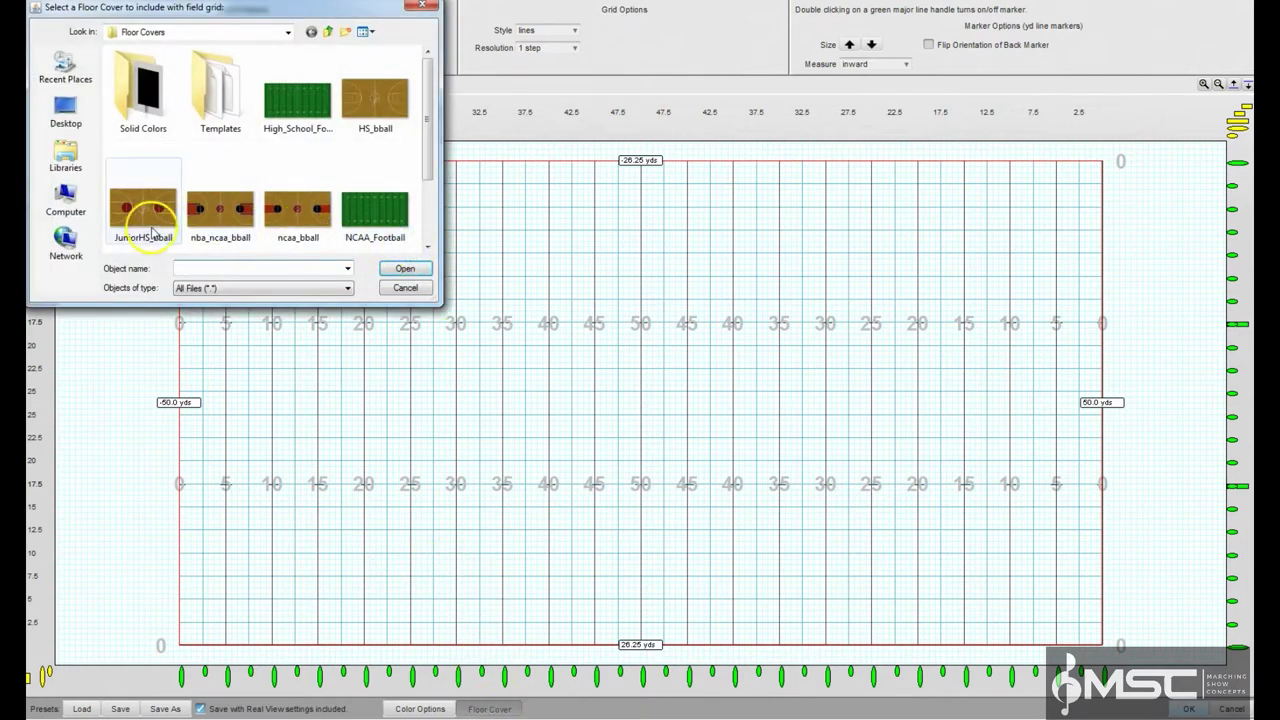
pyautogui.click(148, 222)
pyautogui.doubleClick(148, 222)
pyautogui.click(985, 332)
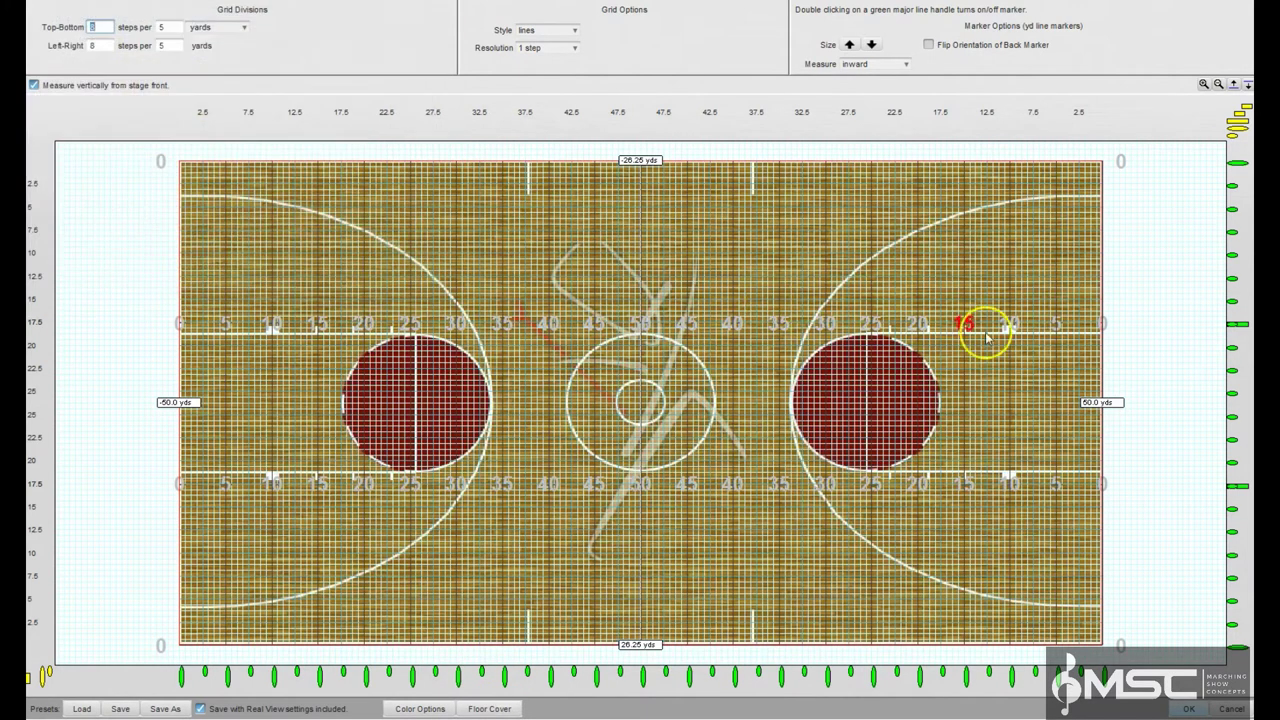
pyautogui.click(1020, 330)
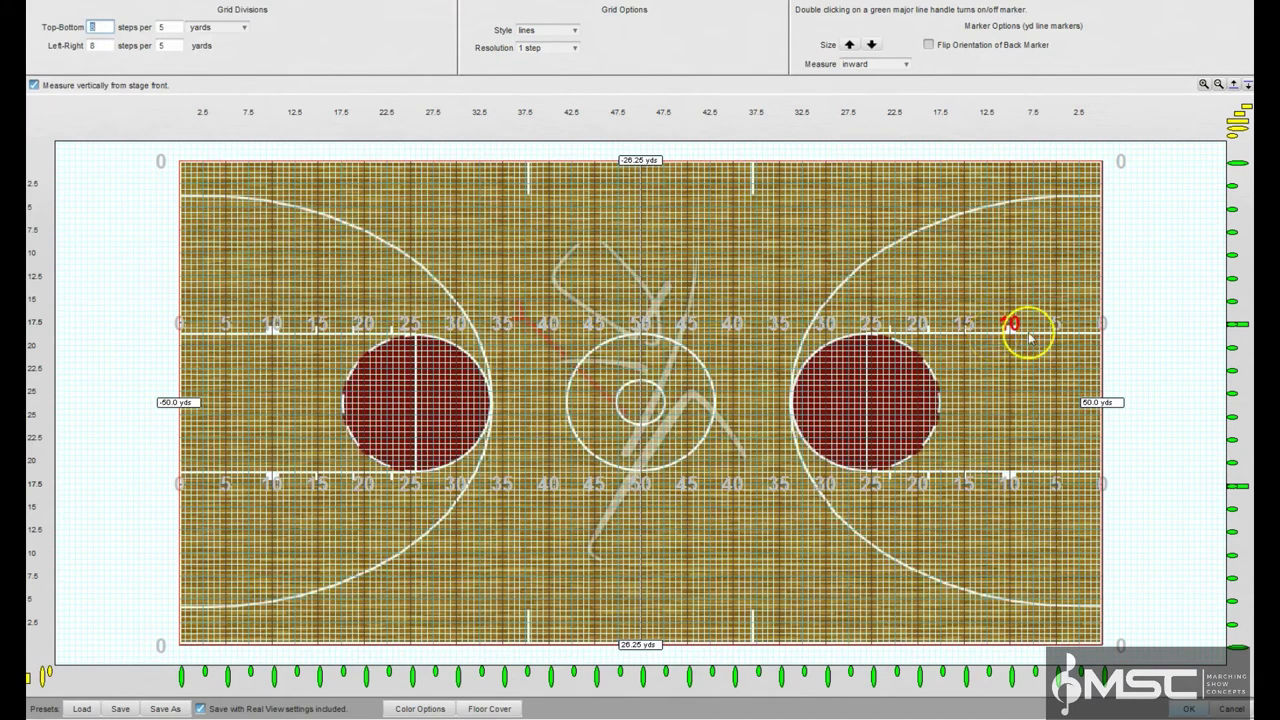
pyautogui.click(1197, 292)
pyautogui.click(1191, 515)
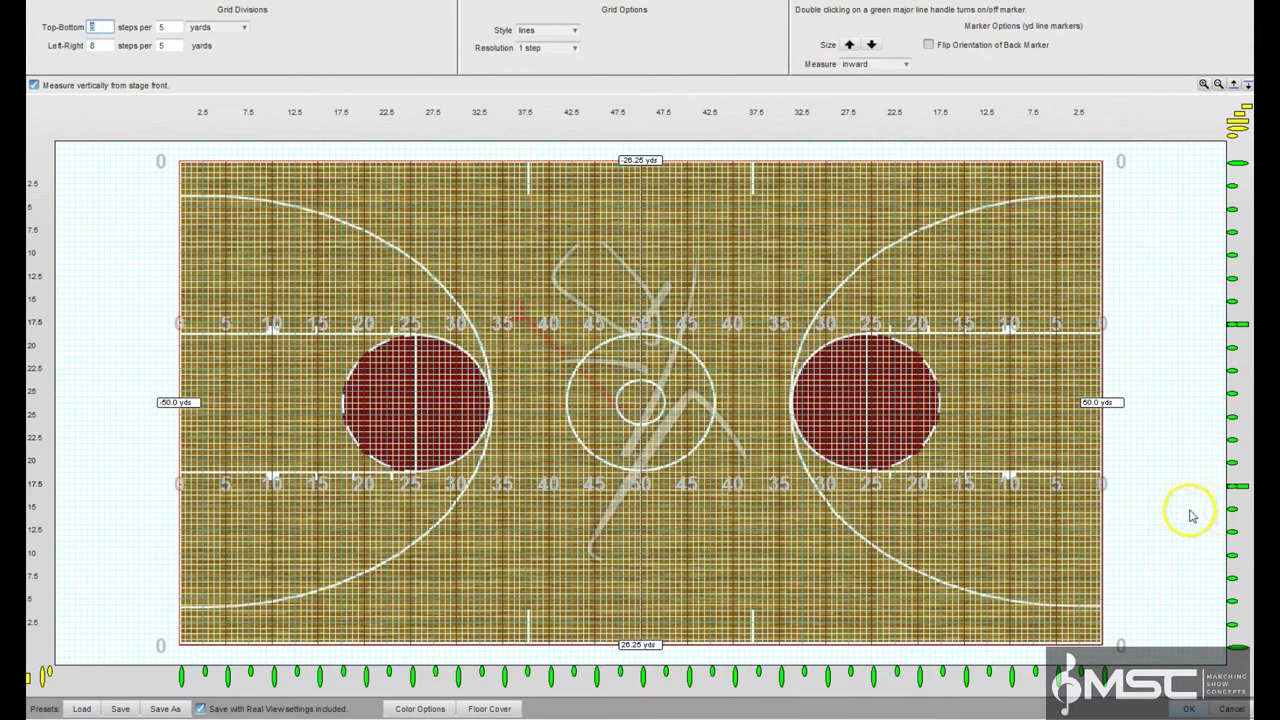
pyautogui.click(1225, 709)
# Step: Swap the floor cover to High_School_Football and exit the Grid Designer
pyautogui.click(489, 709)
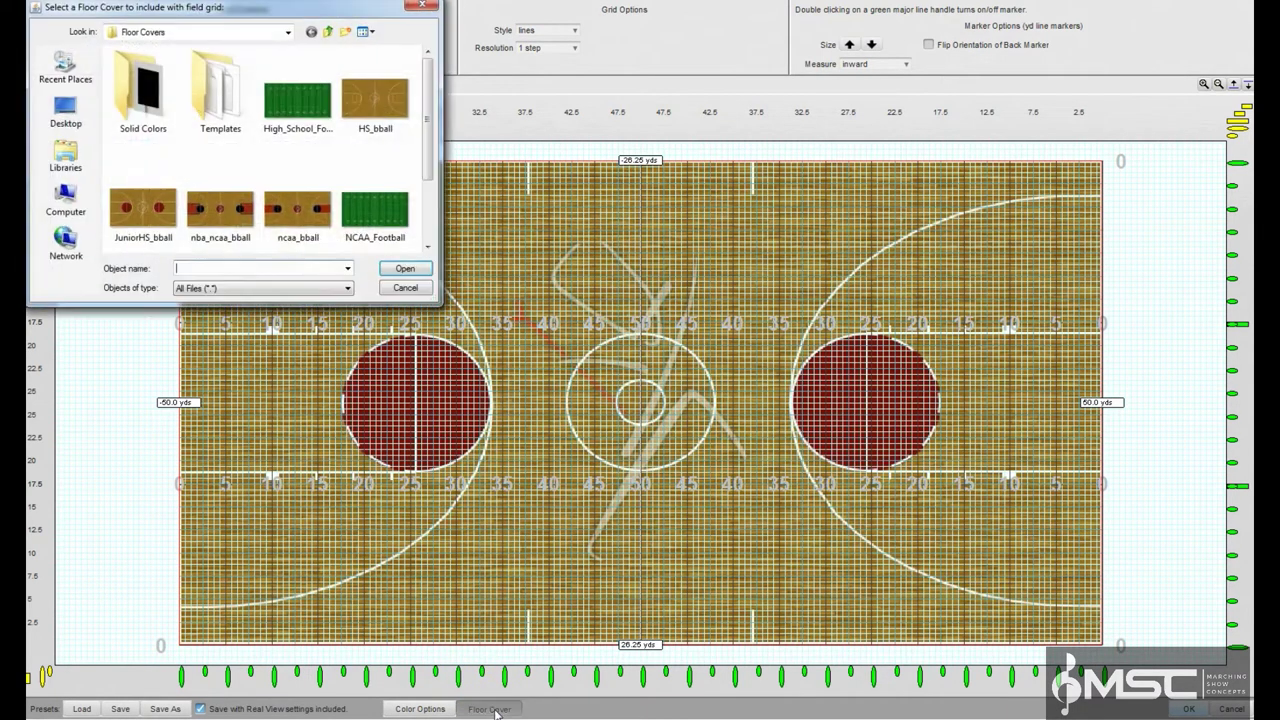
pyautogui.click(295, 103)
pyautogui.click(405, 268)
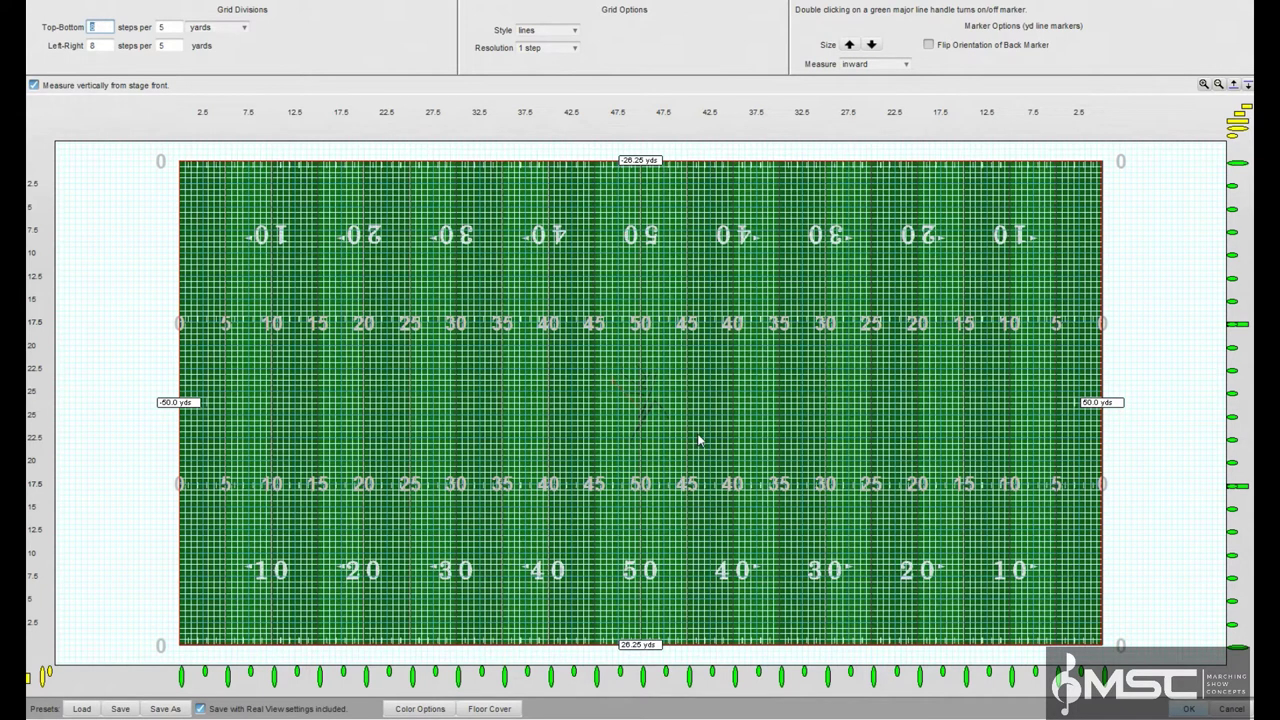
pyautogui.click(1231, 708)
# Step: Decline saving the Grid Designer changes to return to the 95-performer drill field
pyautogui.click(636, 375)
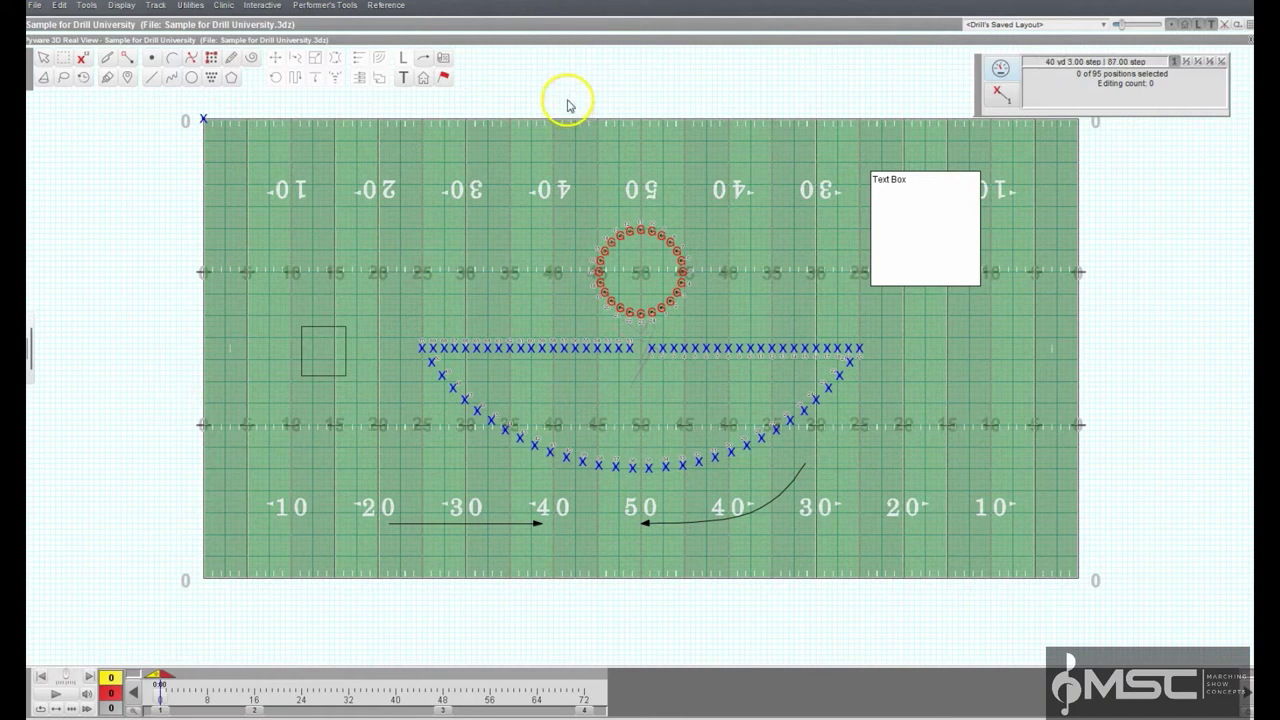
pyautogui.click(203, 118)
pyautogui.click(43, 57)
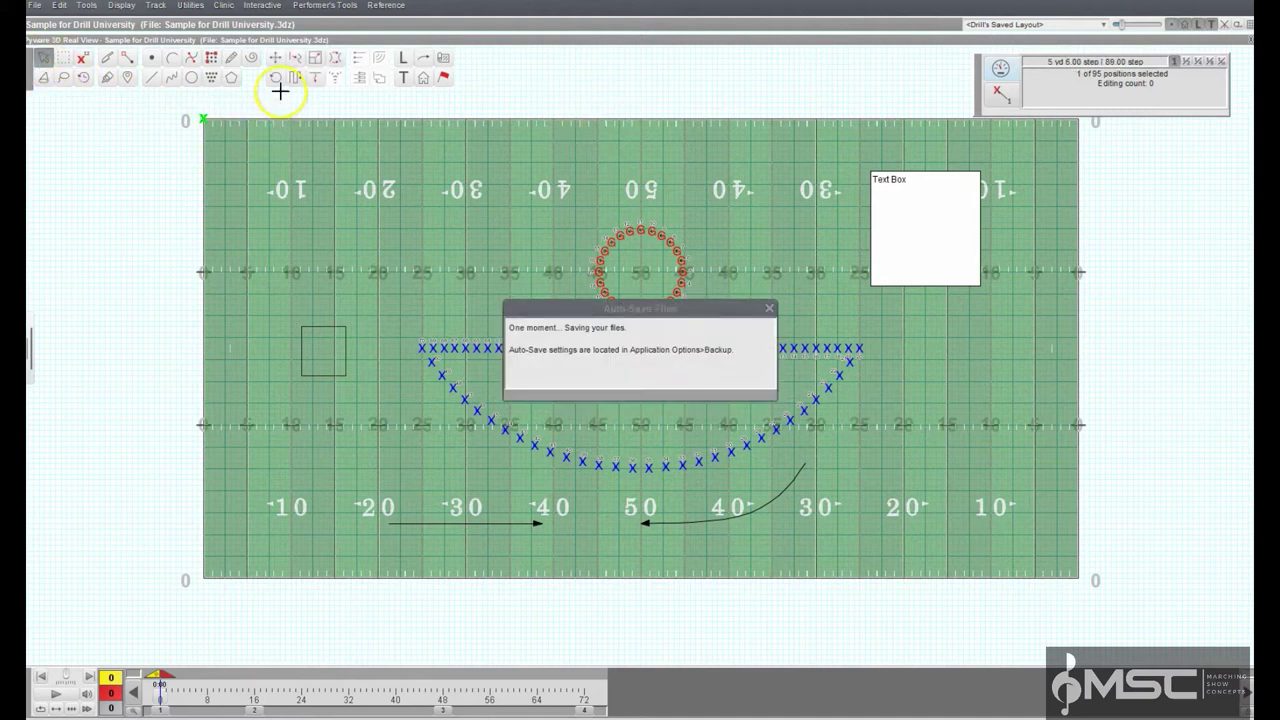
pyautogui.click(275, 60)
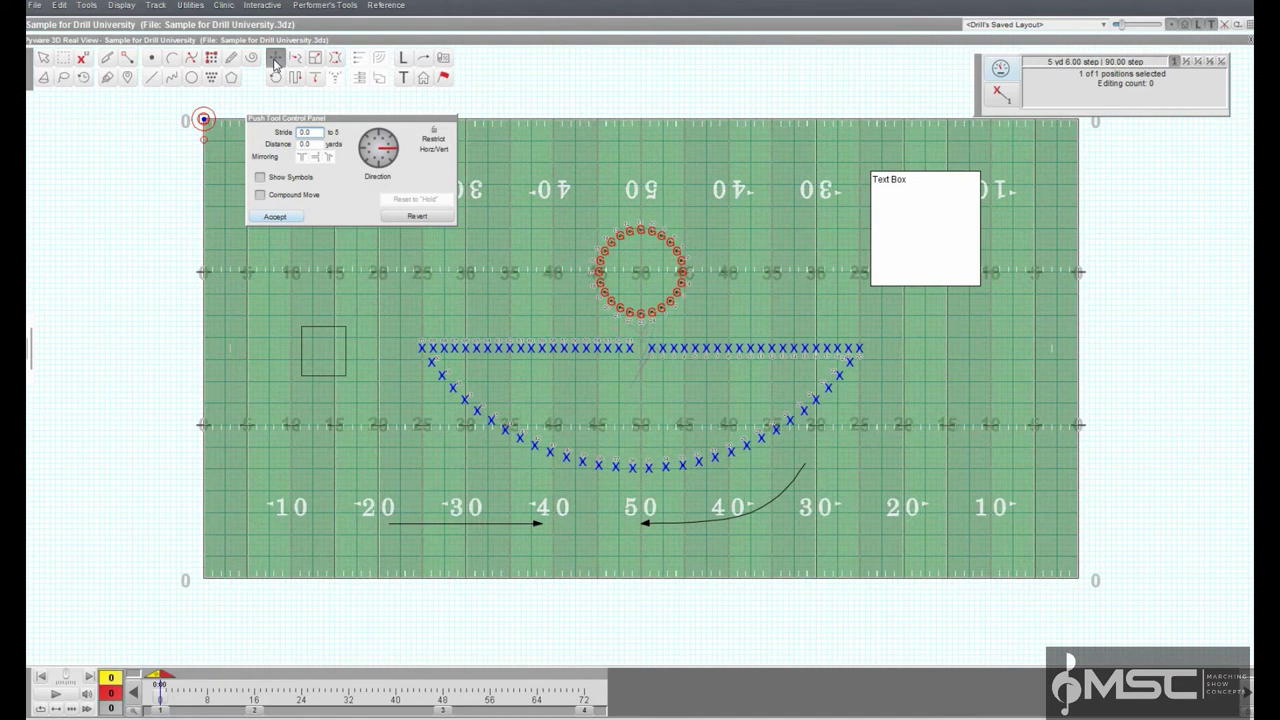
pyautogui.press('Escape')
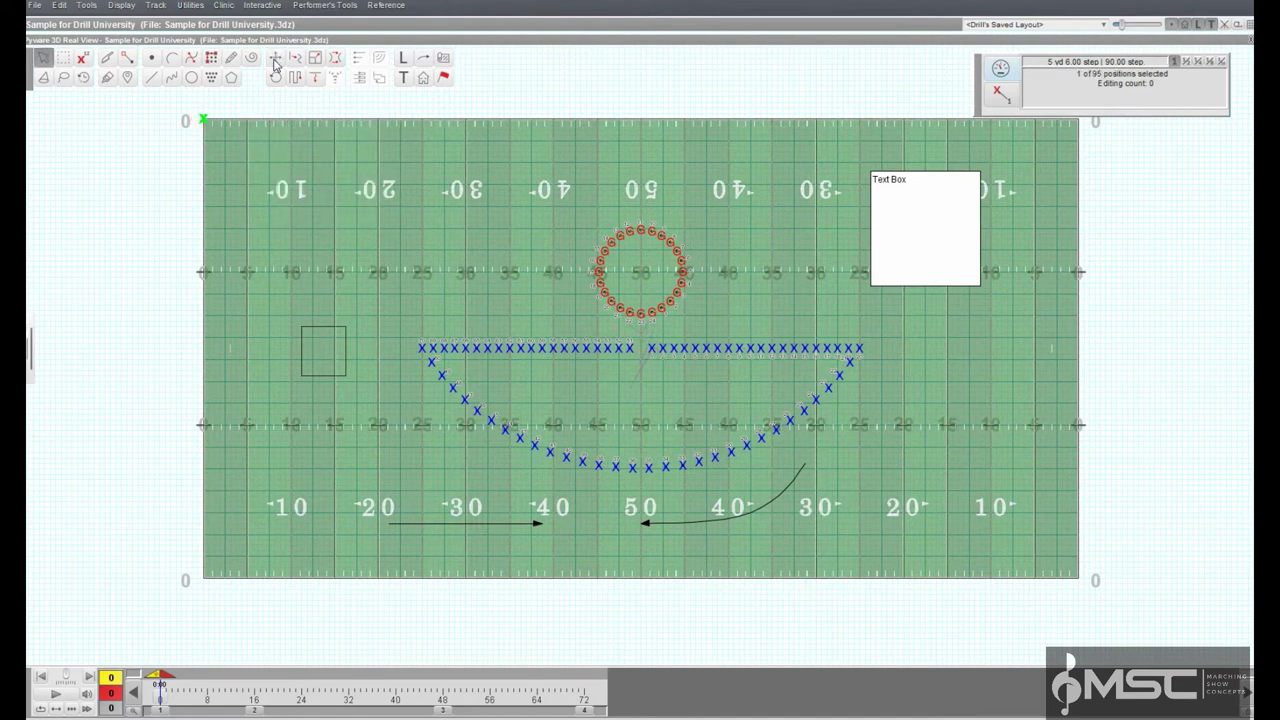
pyautogui.click(301, 55)
pyautogui.click(275, 62)
pyautogui.moveTo(215, 100); pyautogui.dragTo(519, 71)
pyautogui.click(522, 76)
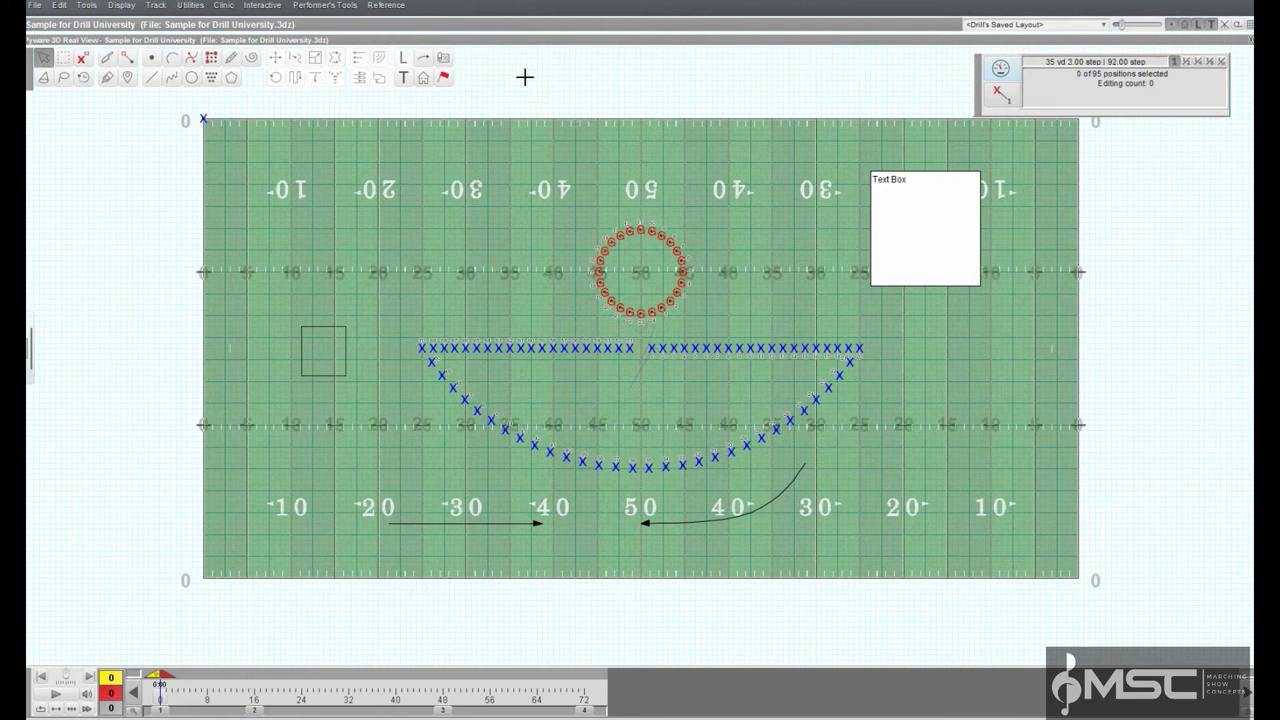
# Step: In the Floor Cover tool, toggle performer-carried movement and draw a cover area left of the field
pyautogui.moveTo(521, 78); pyautogui.dragTo(444, 62)
pyautogui.click(444, 62)
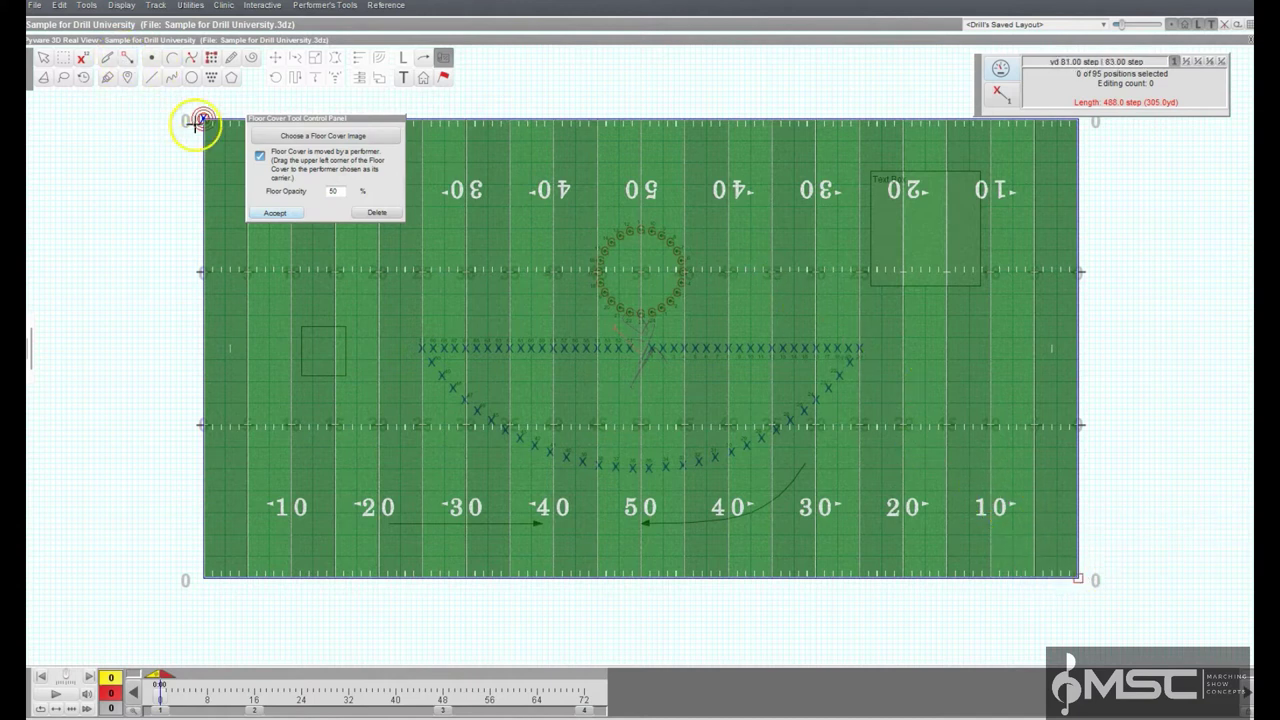
pyautogui.click(260, 156)
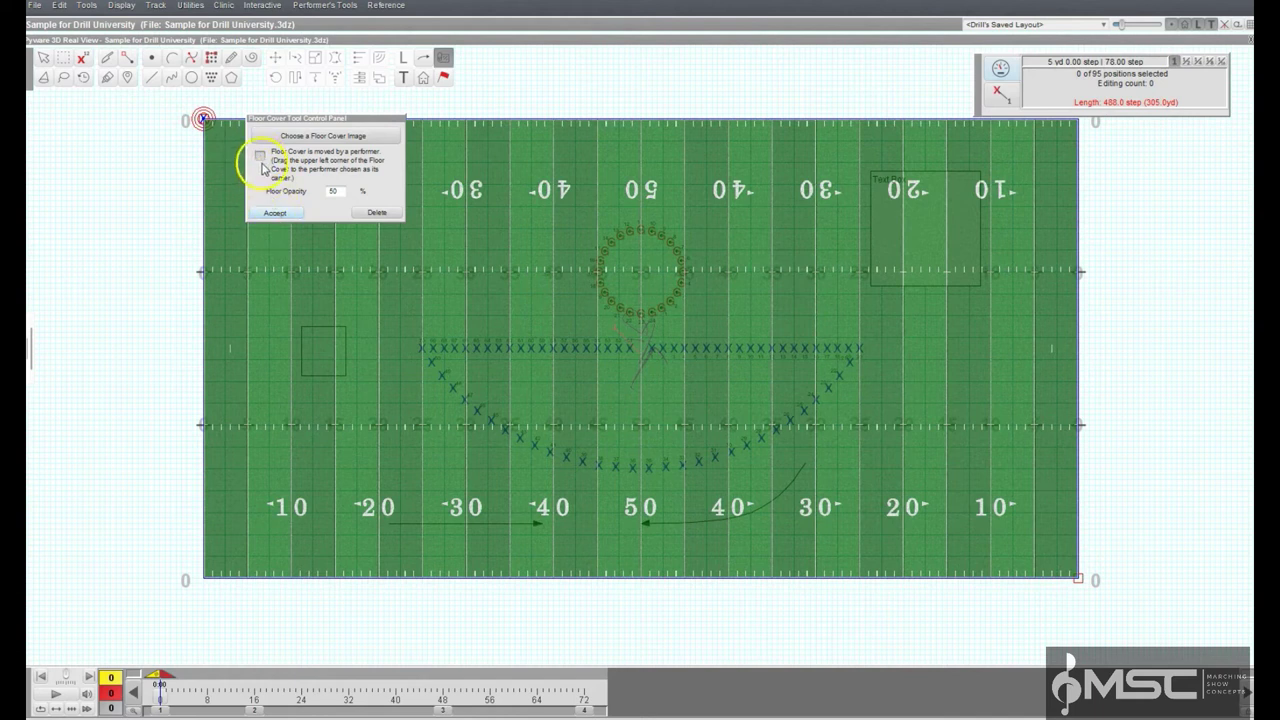
pyautogui.click(260, 157)
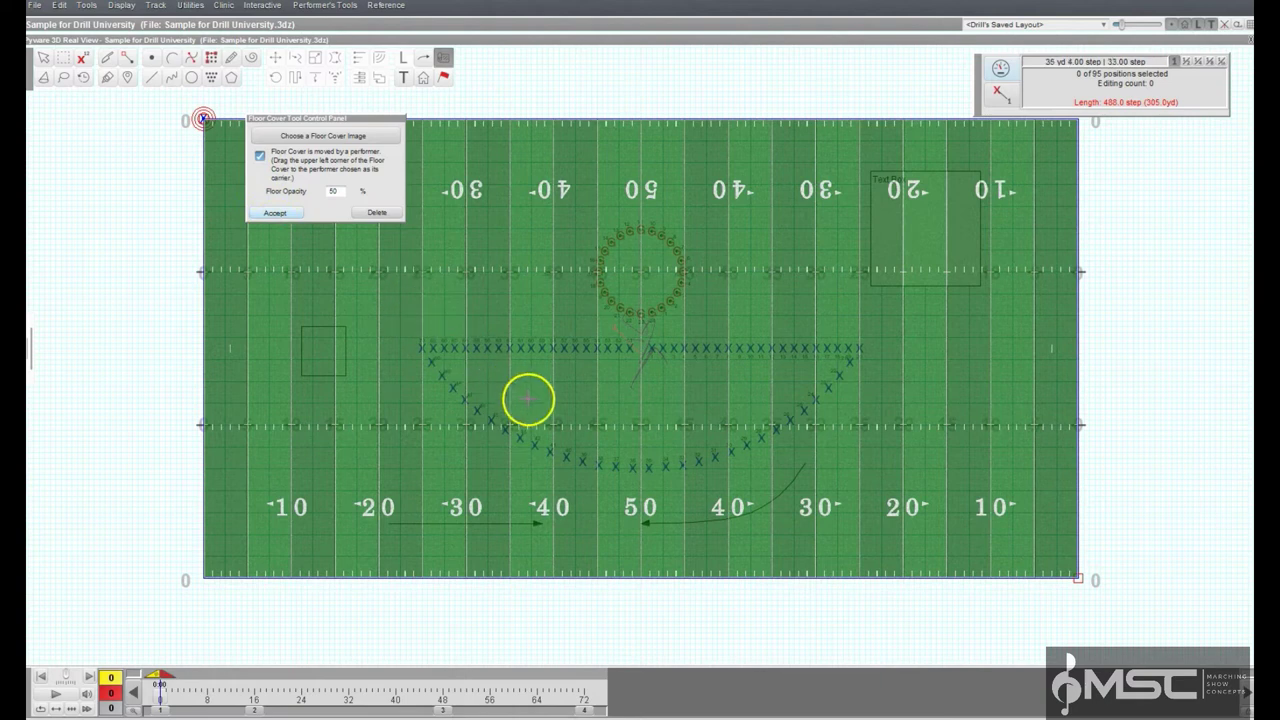
pyautogui.moveTo(89, 324)
pyautogui.mouseDown()
pyautogui.moveTo(186, 438)
pyautogui.moveTo(237, 460)
pyautogui.moveTo(134, 349)
pyautogui.moveTo(63, 349)
pyautogui.moveTo(51, 288)
pyautogui.mouseUp()
pyautogui.click(191, 459)
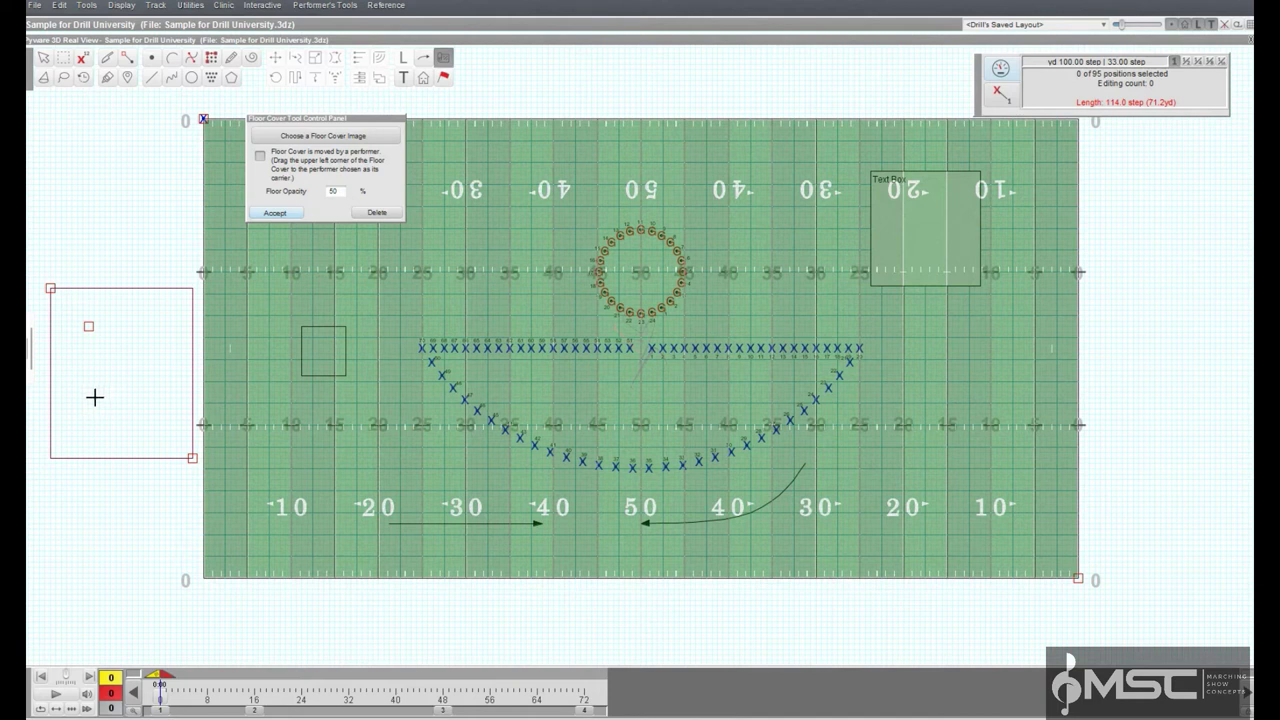
# Step: Delete the new cover outline, align the field cover's top-left corner, and enlarge it from the lower-right
pyautogui.click(377, 214)
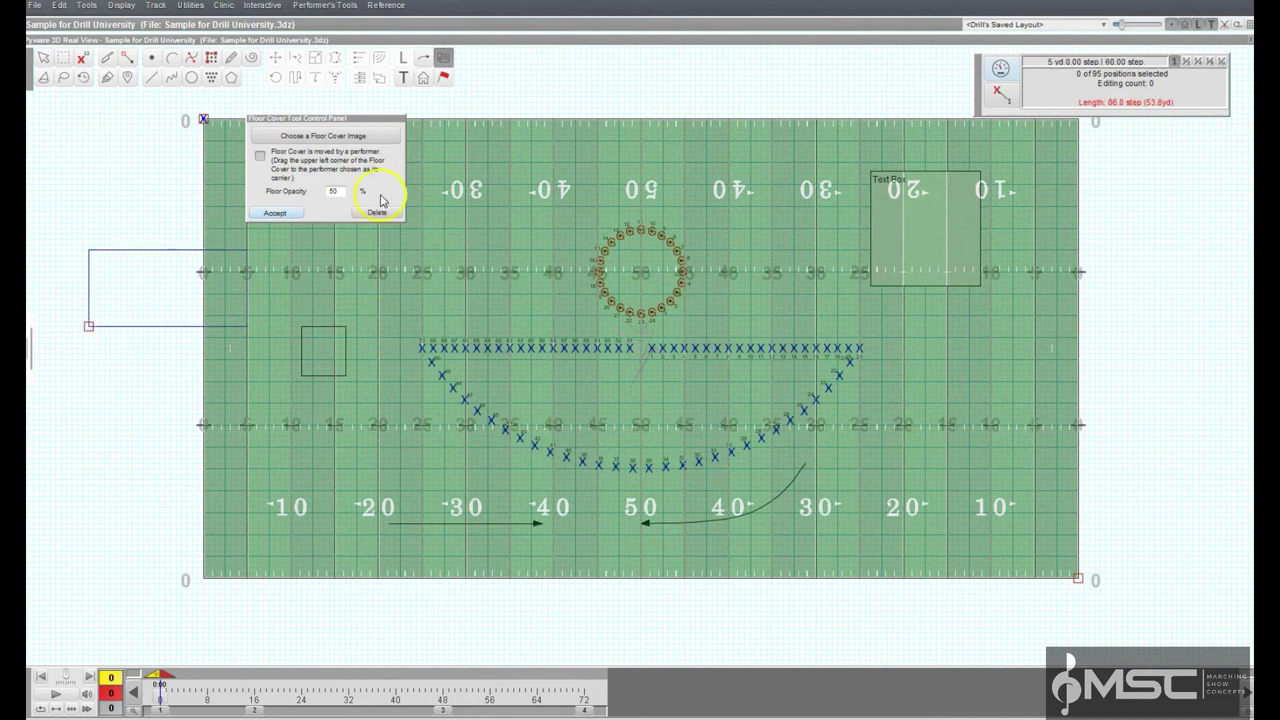
pyautogui.click(368, 212)
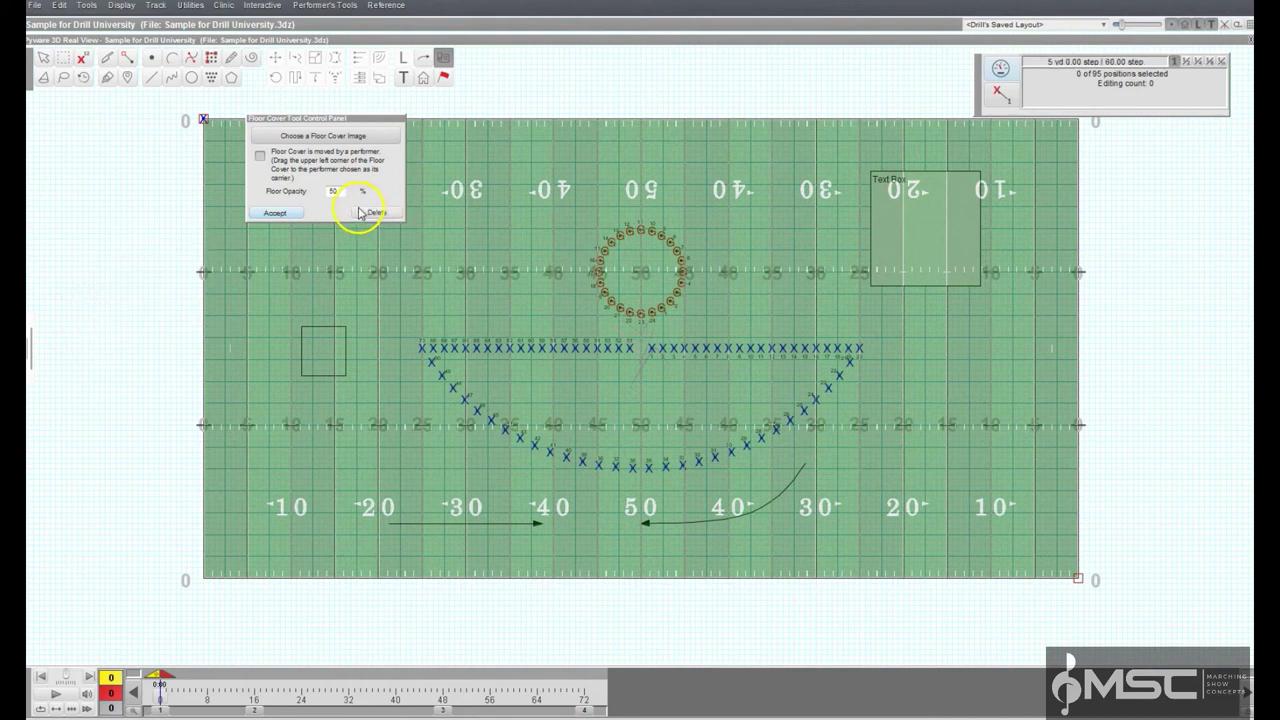
pyautogui.click(203, 118)
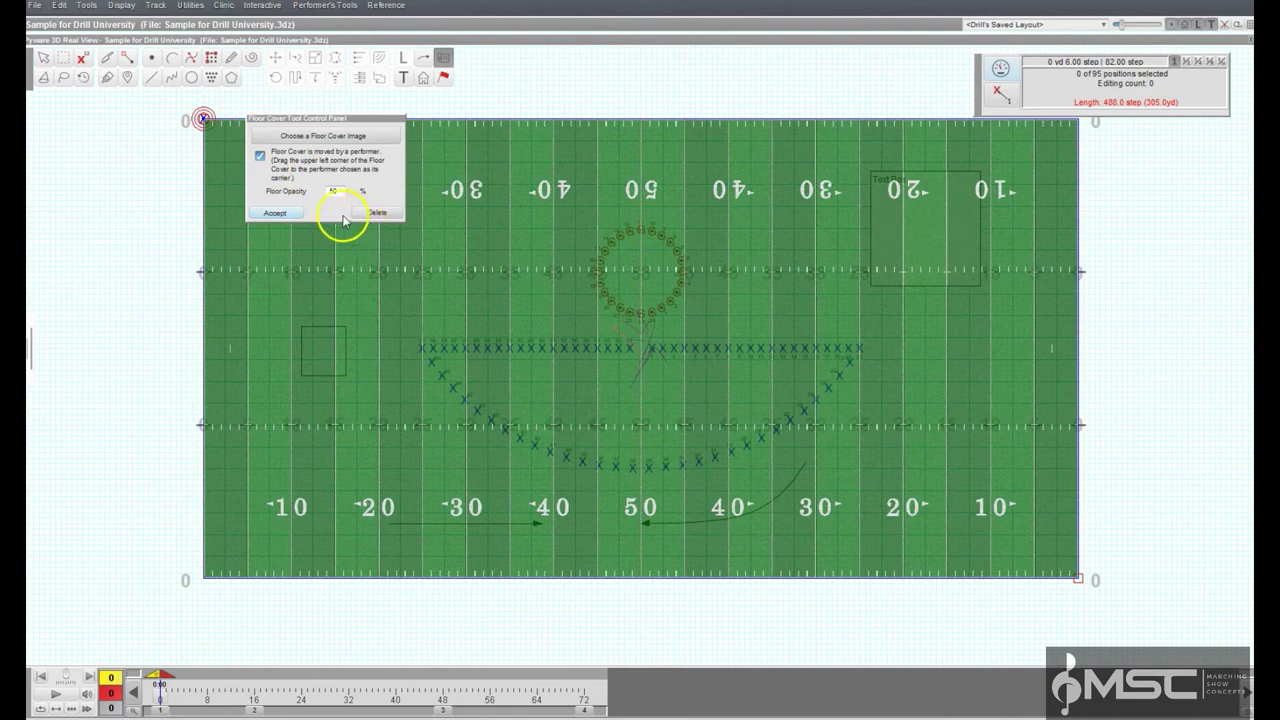
pyautogui.moveTo(200, 114)
pyautogui.mouseDown()
pyautogui.moveTo(206, 131)
pyautogui.moveTo(228, 130)
pyautogui.moveTo(197, 113)
pyautogui.moveTo(194, 157)
pyautogui.moveTo(203, 121)
pyautogui.mouseUp()
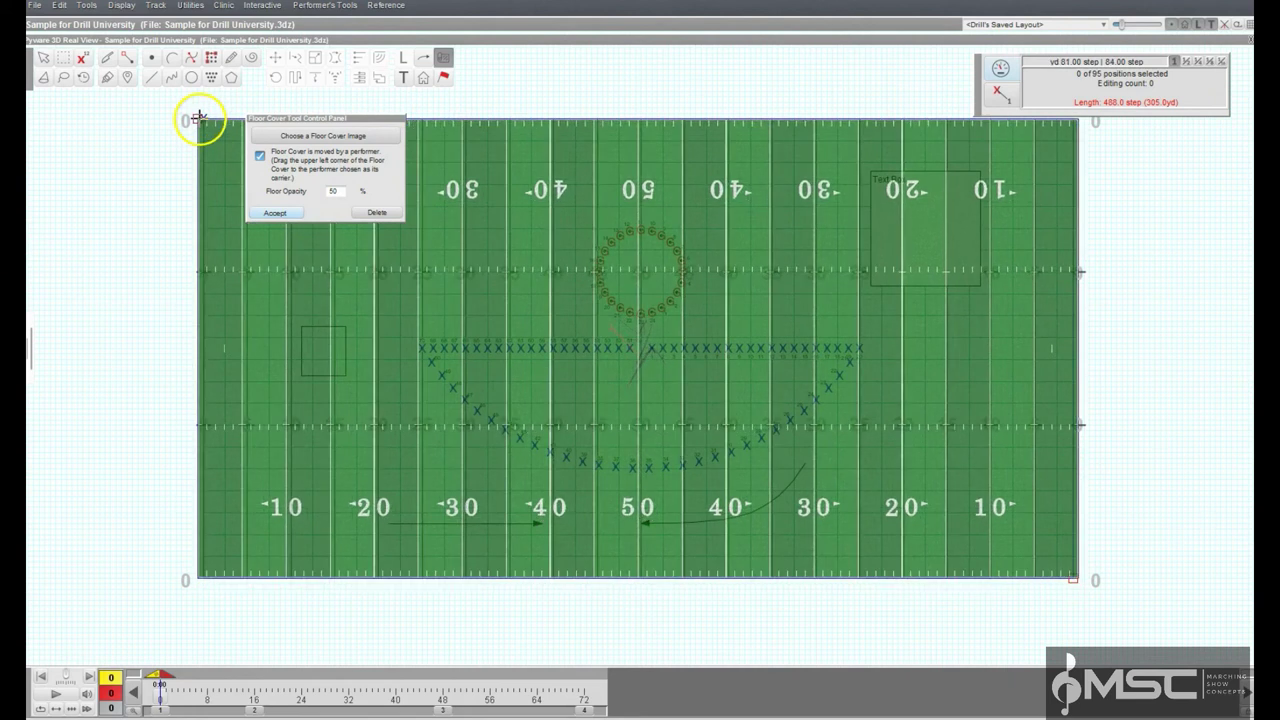
pyautogui.moveTo(199, 117); pyautogui.dragTo(203, 119)
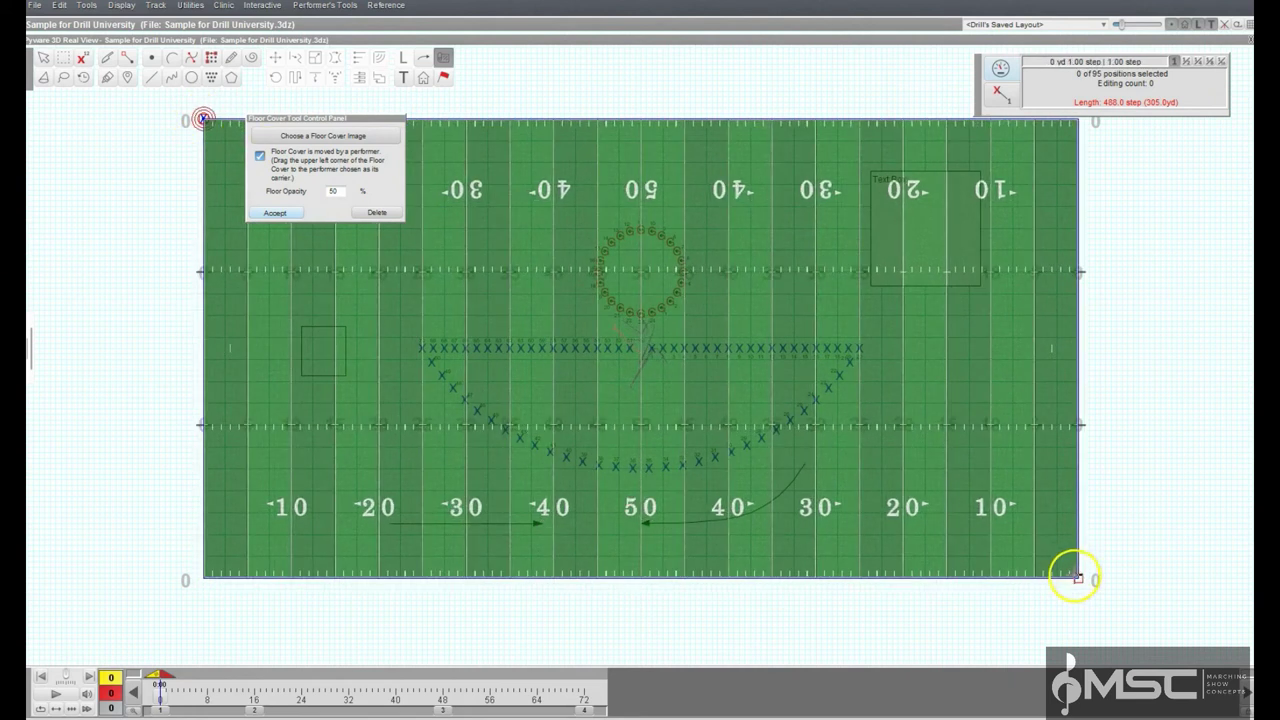
pyautogui.moveTo(1057, 566)
pyautogui.mouseDown()
pyautogui.moveTo(960, 514)
pyautogui.moveTo(1103, 594)
pyautogui.moveTo(993, 543)
pyautogui.moveTo(1078, 578)
pyautogui.mouseUp()
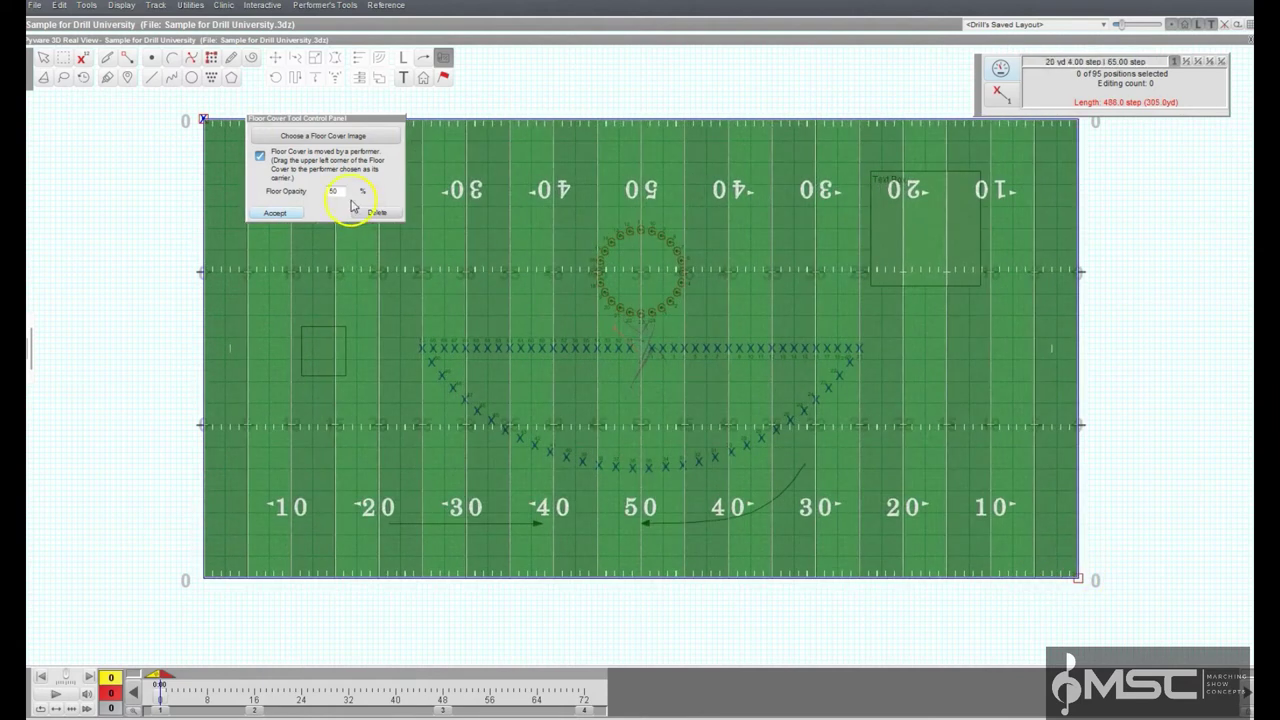
# Step: Switch the cover image to High_School_Football and make a performer carry it
pyautogui.click(323, 136)
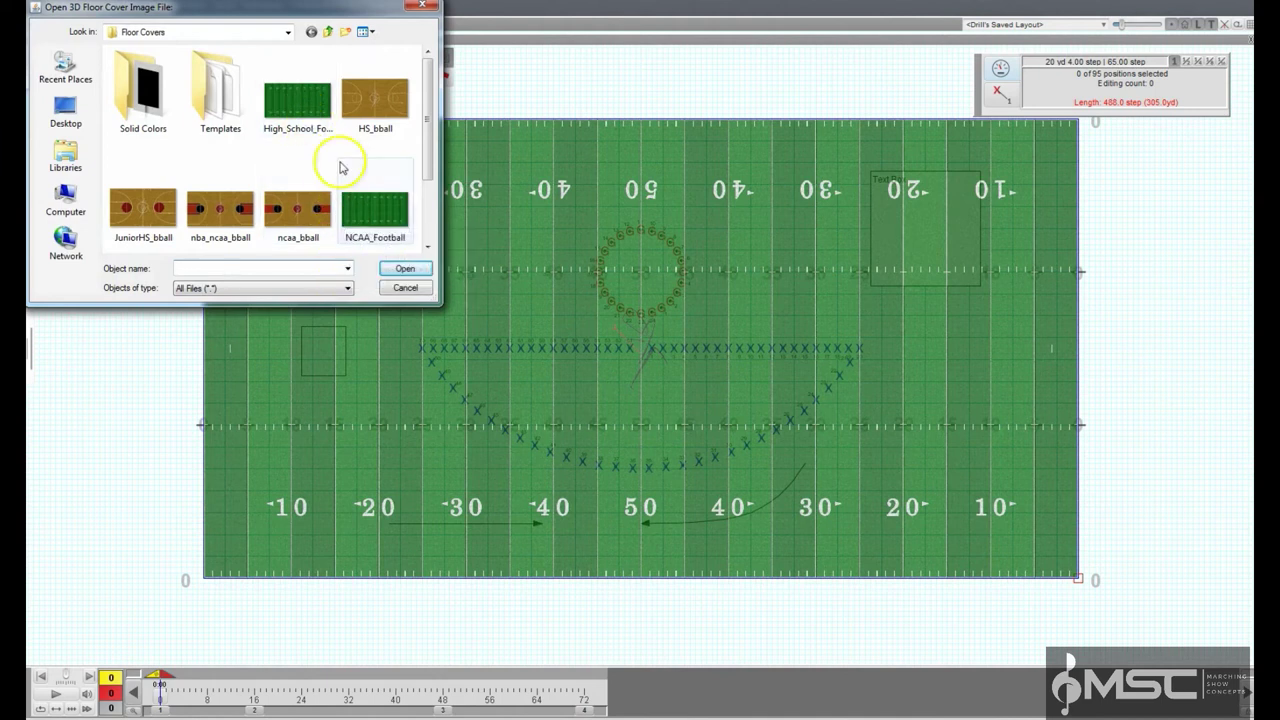
pyautogui.doubleClick(330, 116)
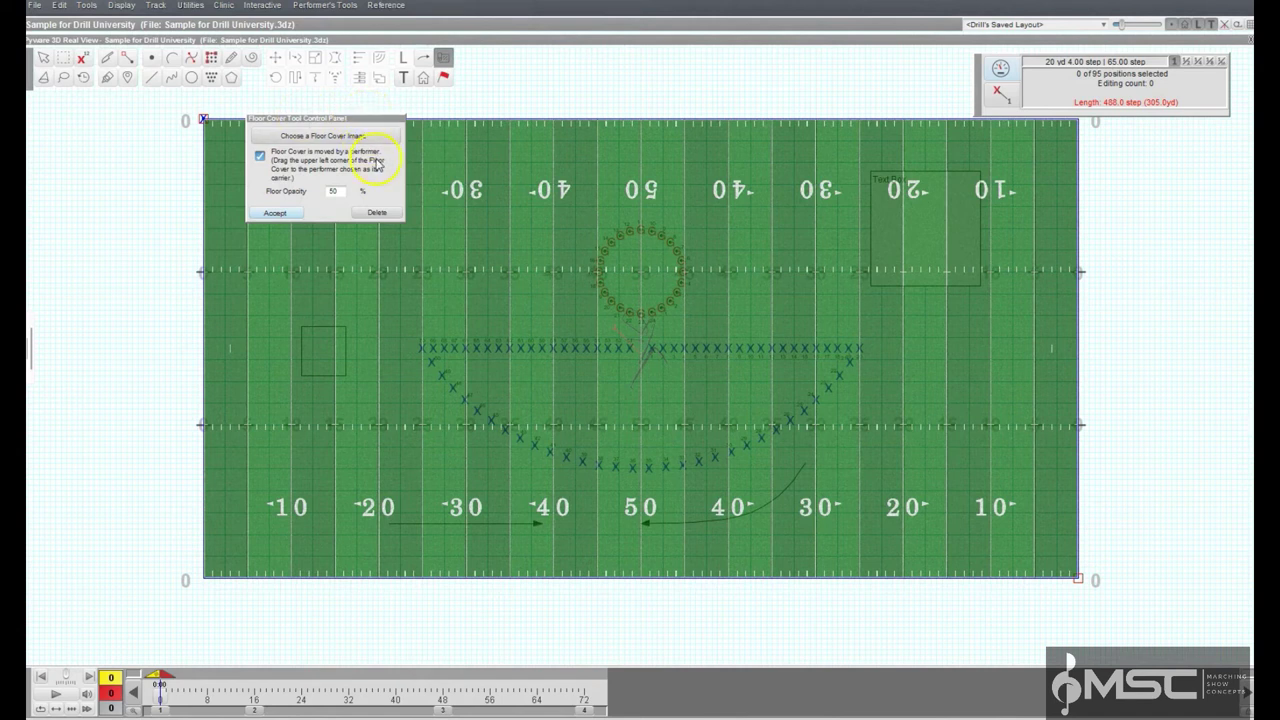
pyautogui.click(260, 157)
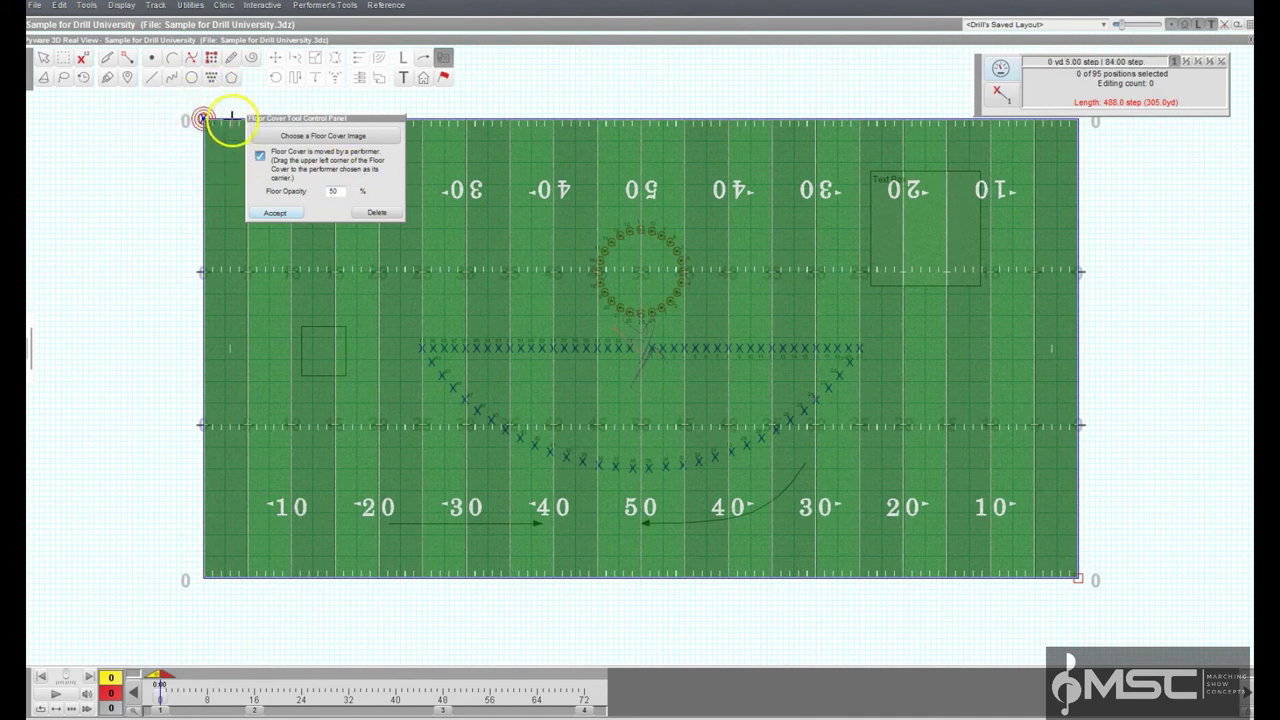
# Step: Nudge the floor cover's top-left corner into place and confirm the floor cover panel
pyautogui.click(280, 212)
pyautogui.click(443, 60)
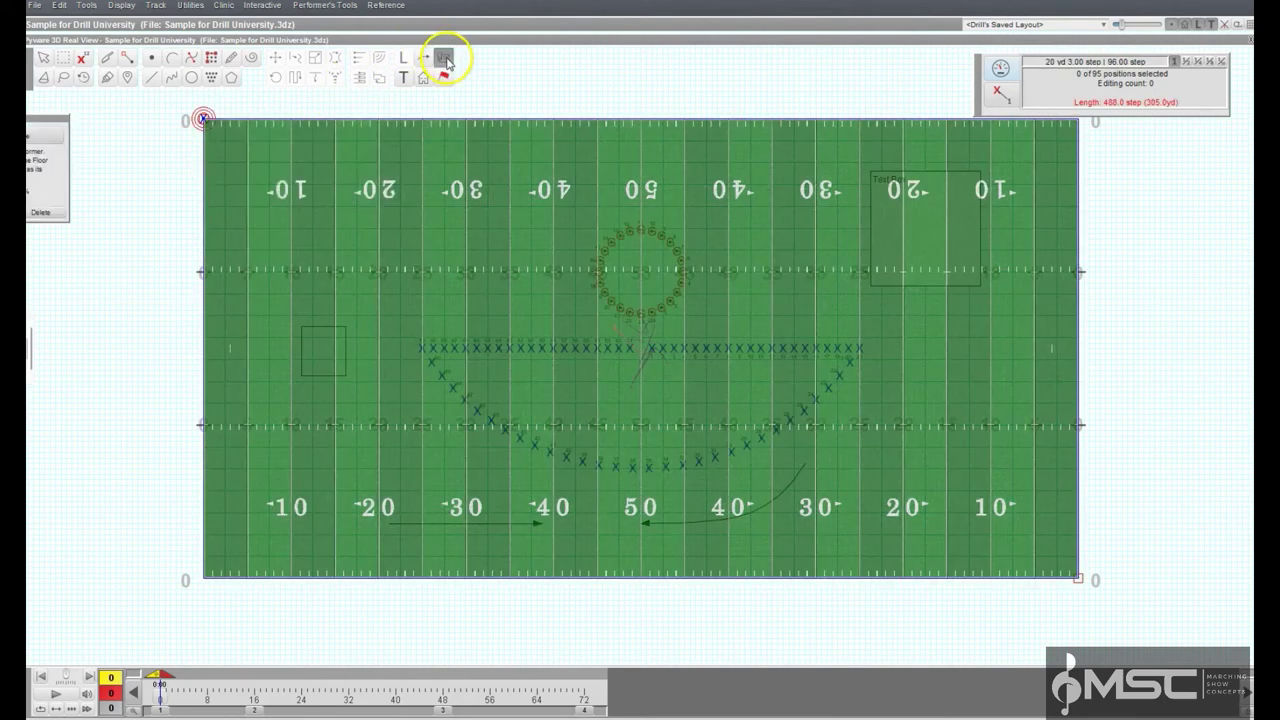
pyautogui.moveTo(204, 120)
pyautogui.mouseDown()
pyautogui.moveTo(229, 150)
pyautogui.moveTo(240, 214)
pyautogui.moveTo(143, 237)
pyautogui.moveTo(134, 126)
pyautogui.moveTo(201, 120)
pyautogui.mouseUp()
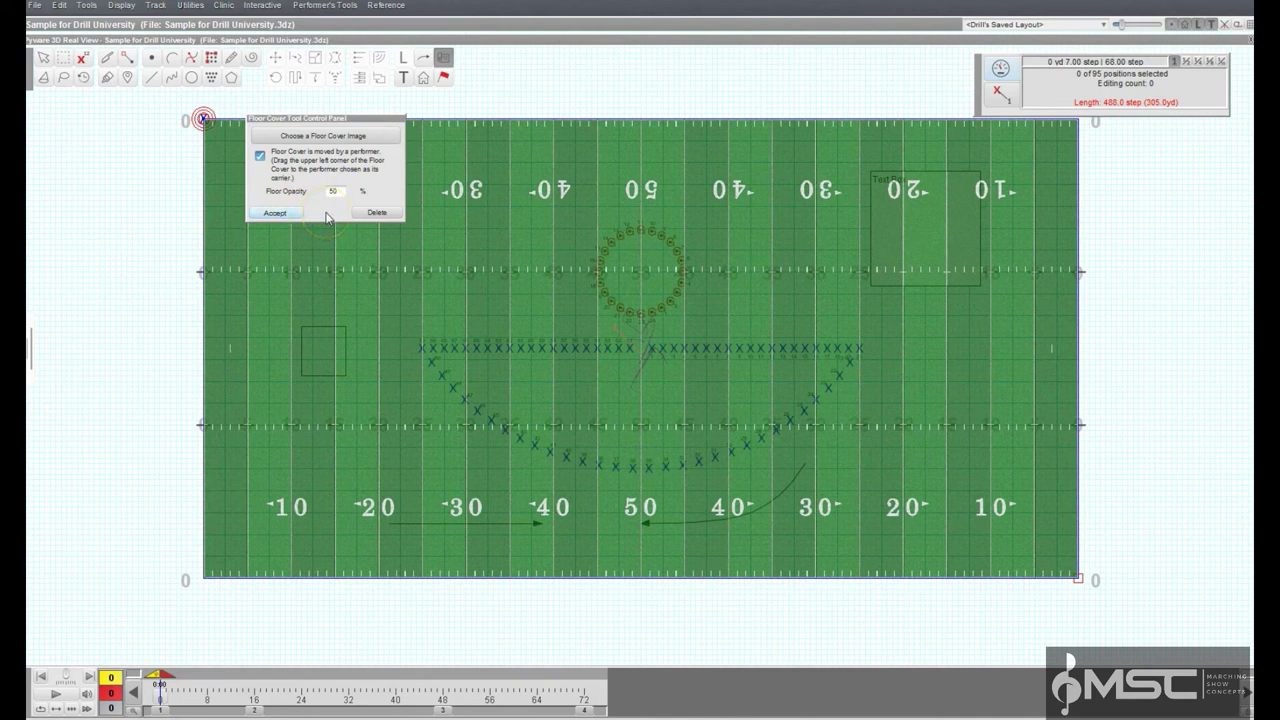
pyautogui.click(277, 214)
pyautogui.click(277, 214)
# Step: Push the top-left corner performer right and back to check the cover follows it
pyautogui.click(43, 57)
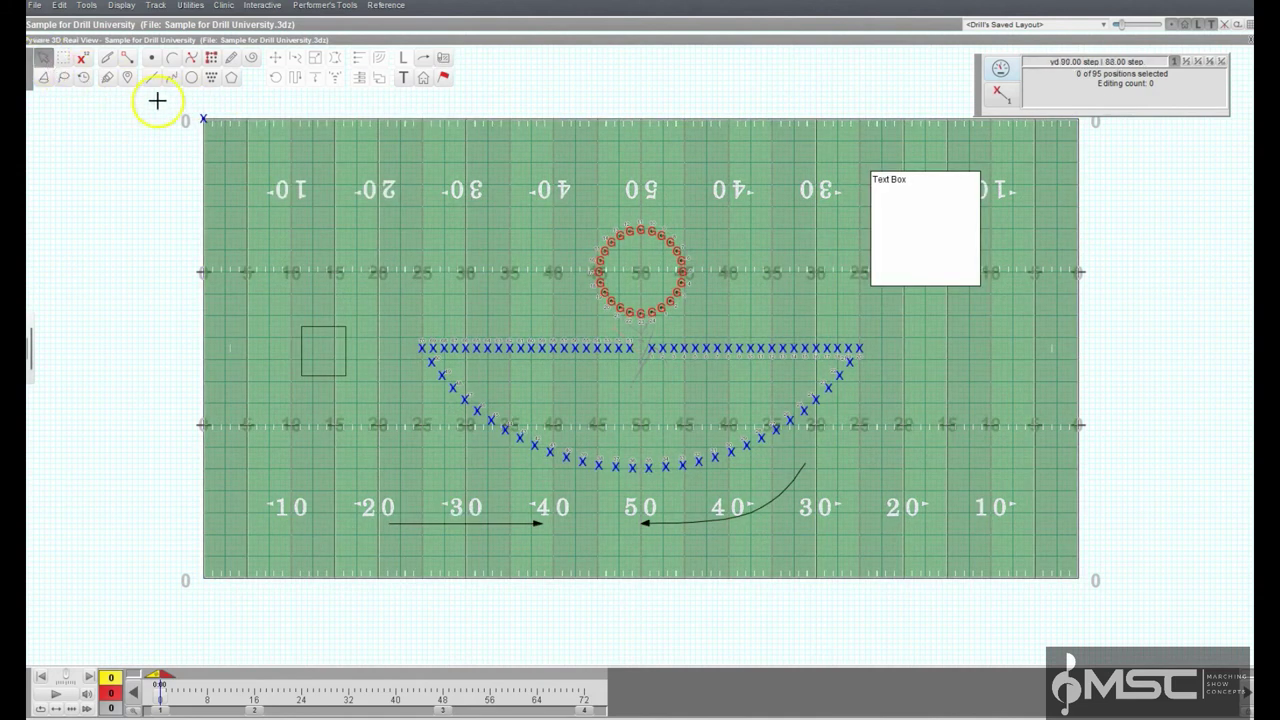
pyautogui.click(203, 119)
pyautogui.click(280, 60)
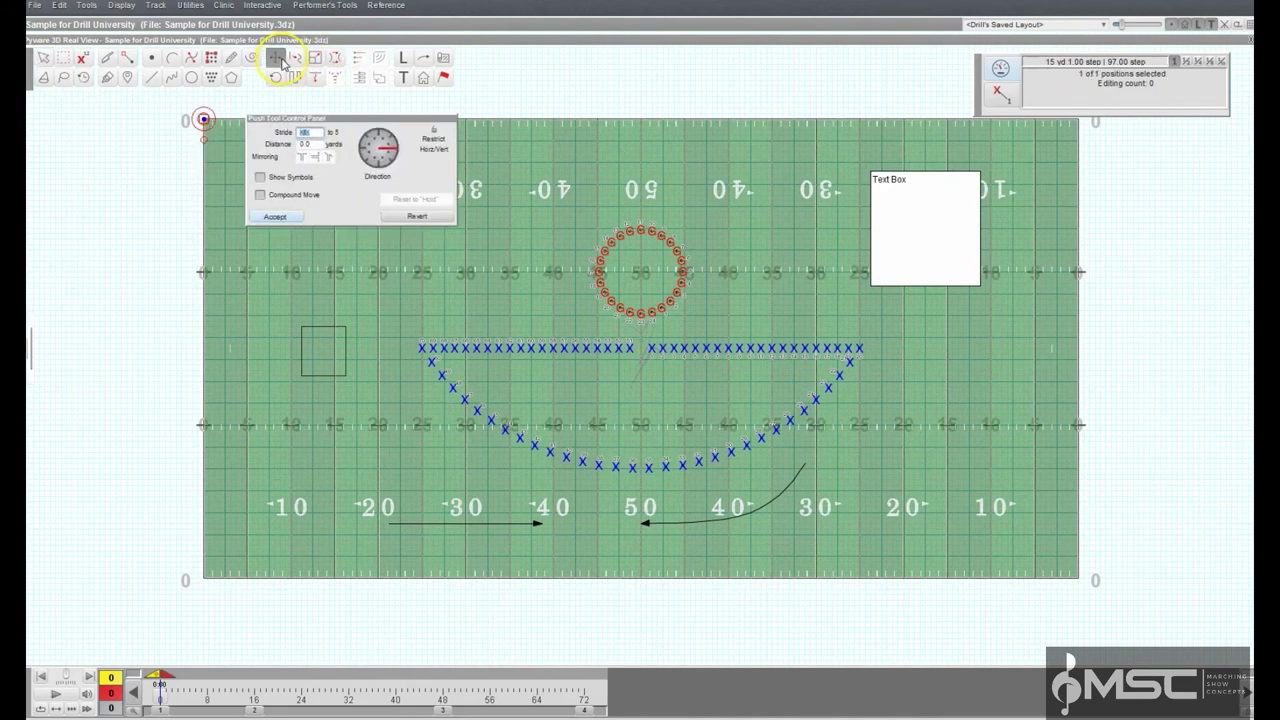
pyautogui.press('Right')
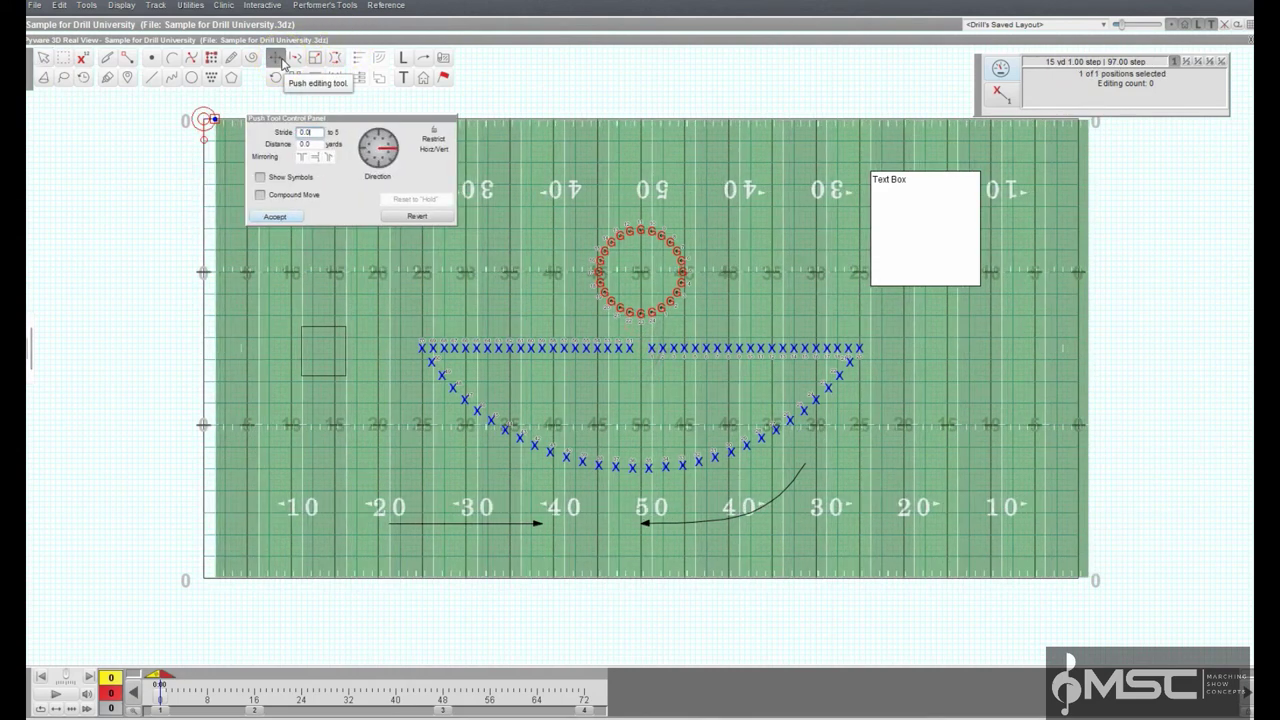
pyautogui.press('Left')
pyautogui.press('Escape')
pyautogui.click(447, 55)
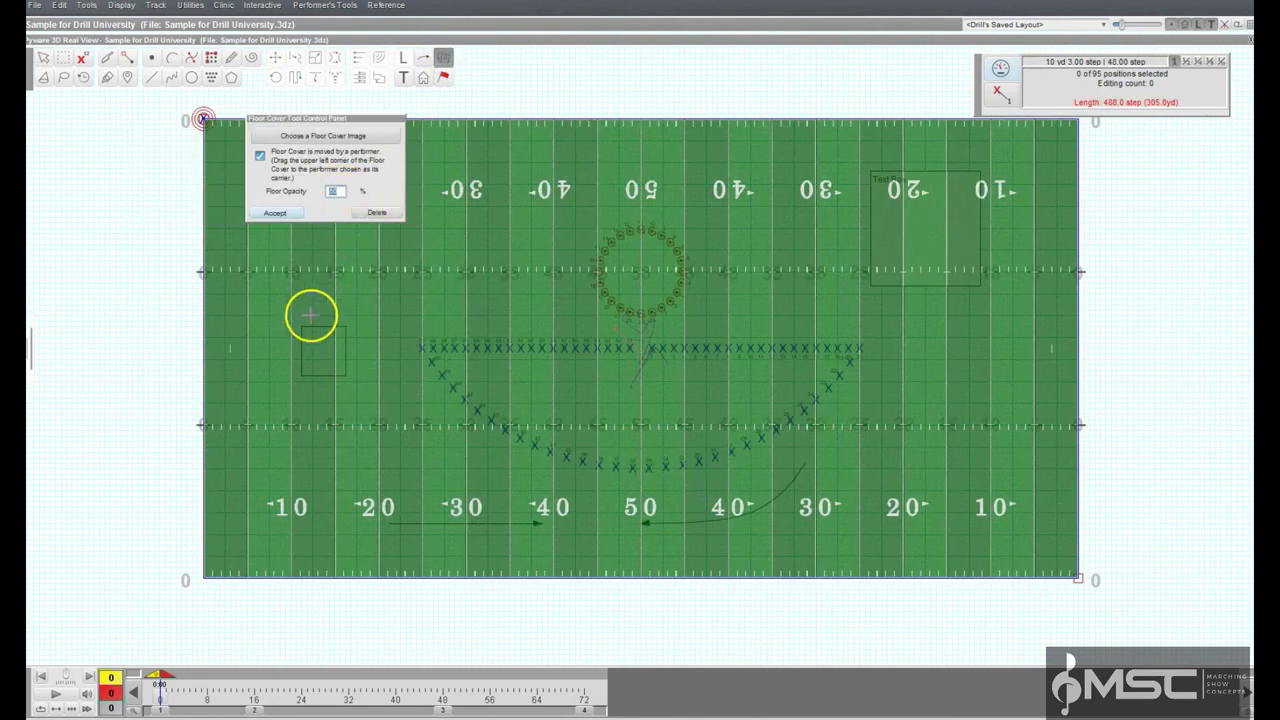
# Step: Try a floor opacity of 1, then reapply 50% opacity to the football field cover
pyautogui.write('100')
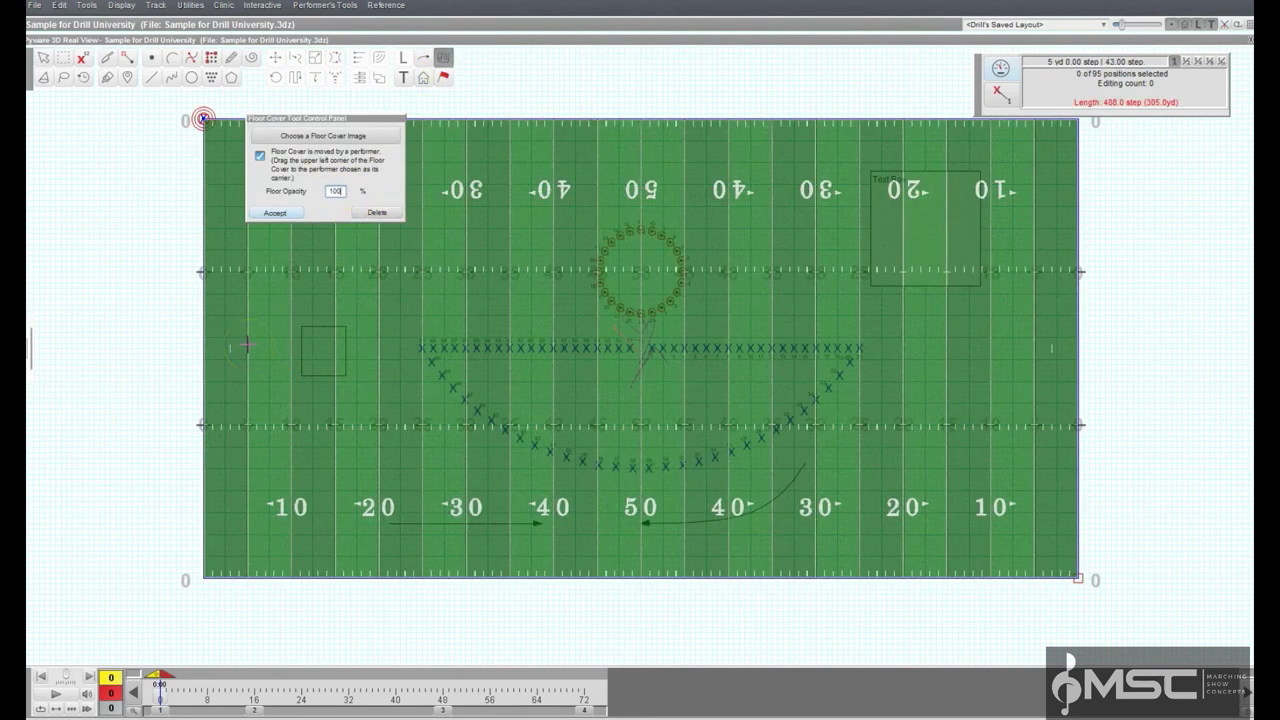
pyautogui.press('Return')
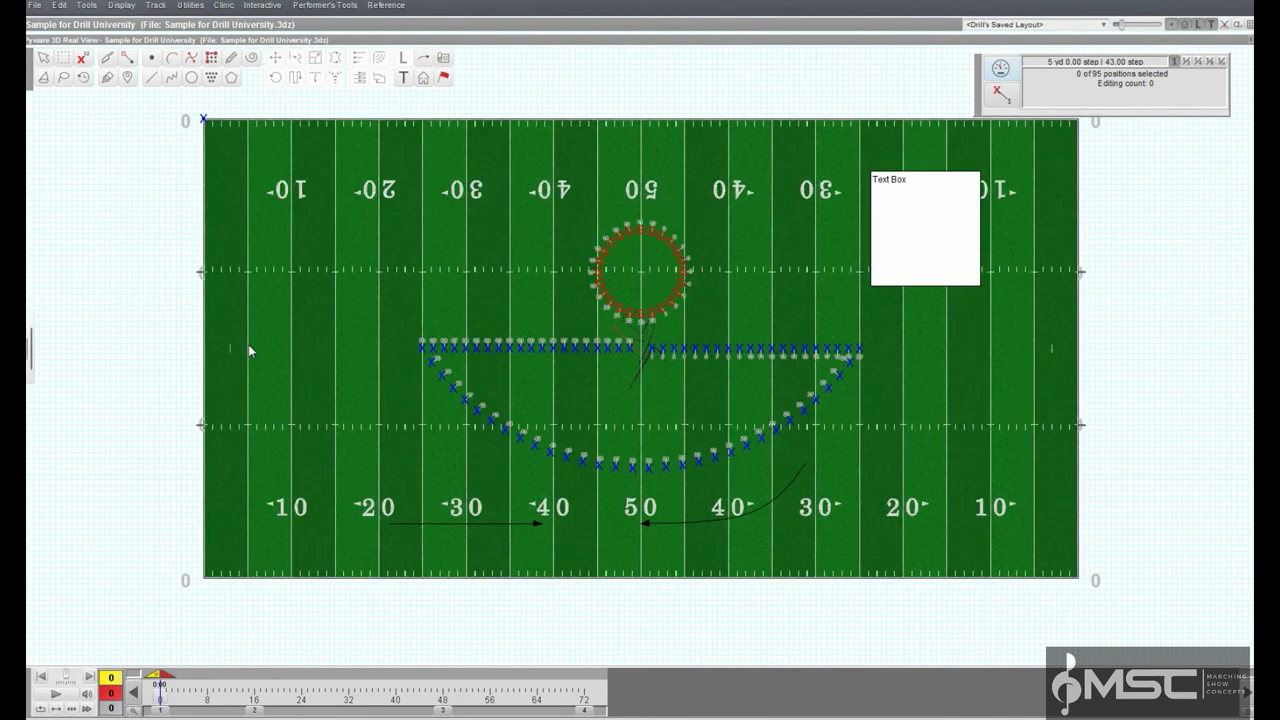
pyautogui.click(444, 61)
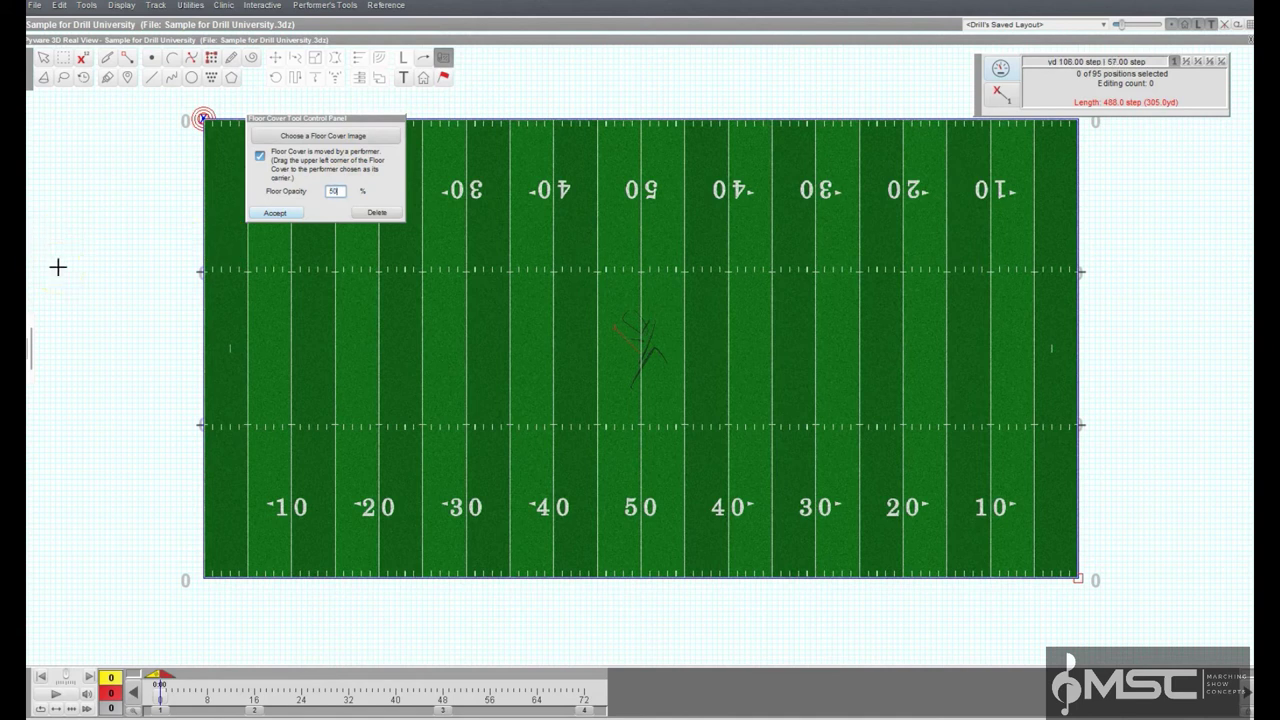
pyautogui.press('Return')
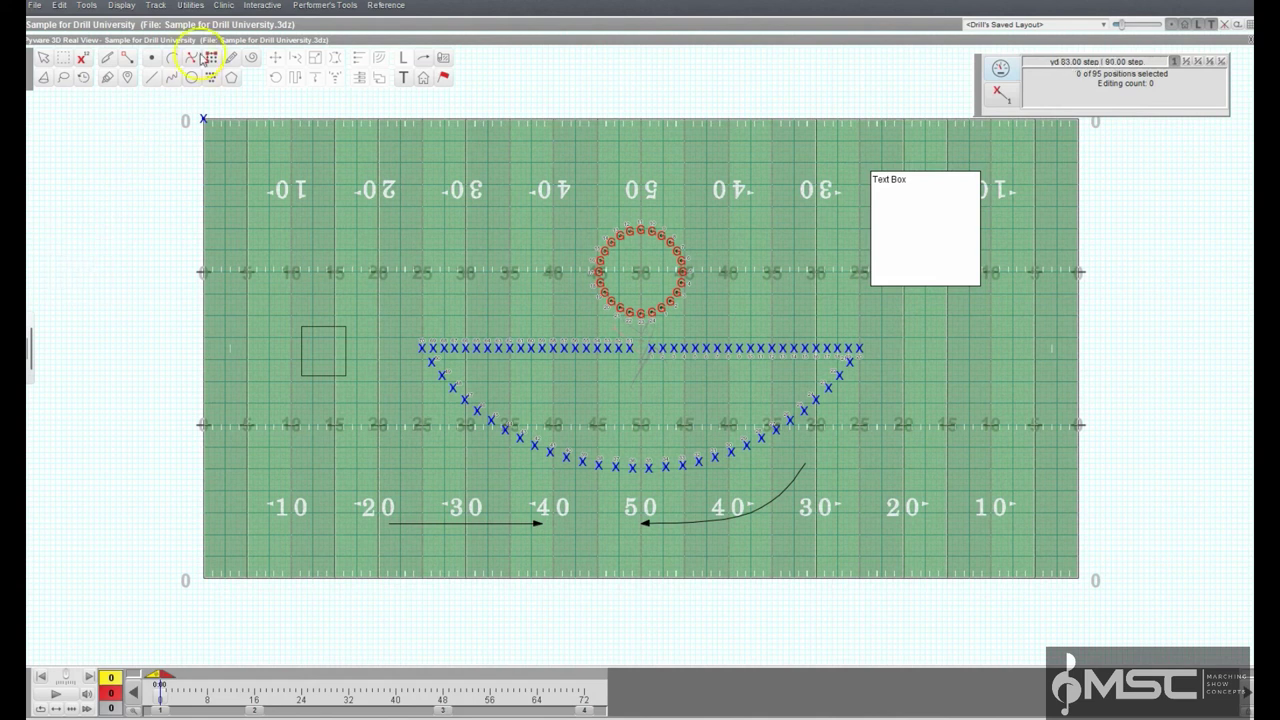
# Step: Open Utilities > Grid Designer and load the Grayscale Printing (Photocopy).grd preset
pyautogui.click(190, 5)
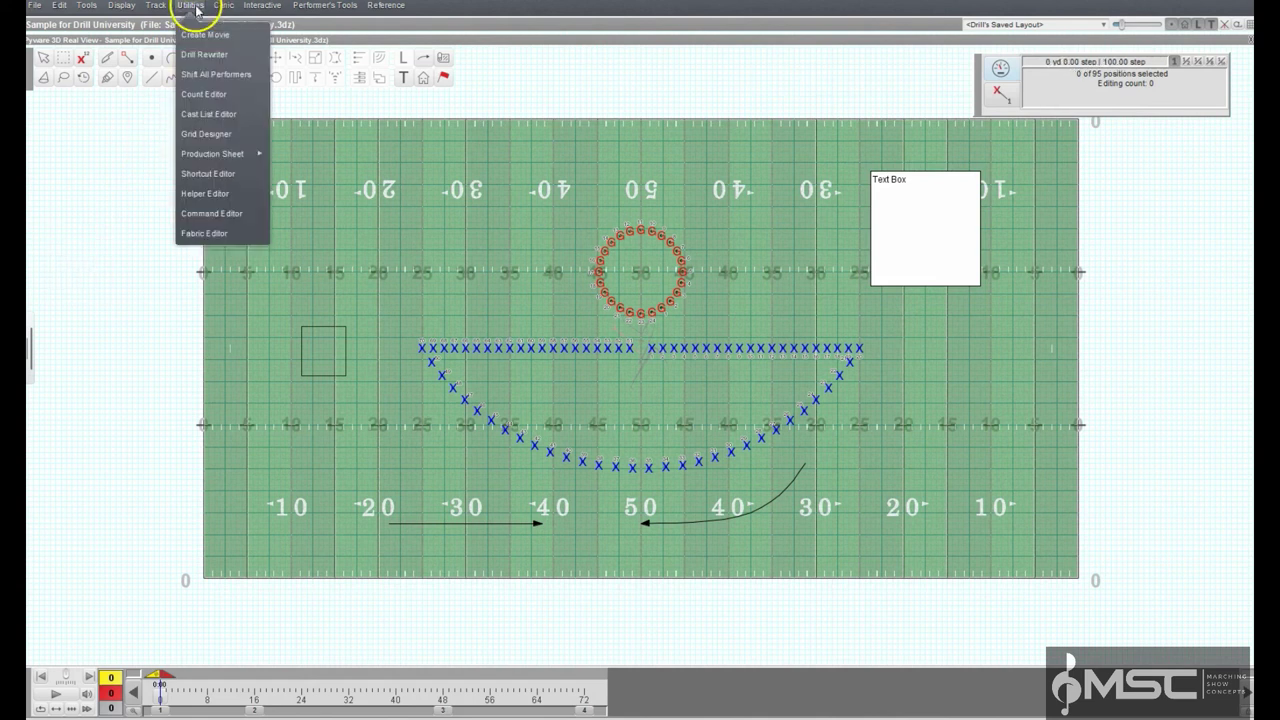
pyautogui.click(206, 134)
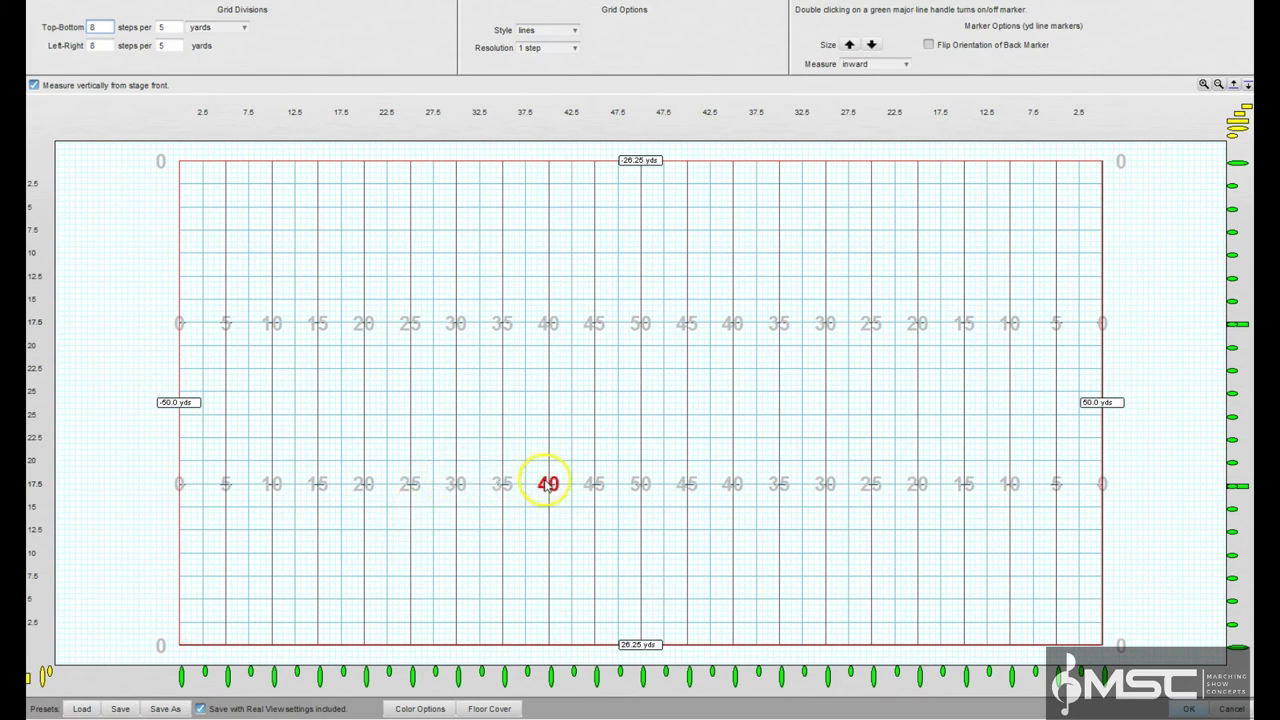
pyautogui.click(81, 708)
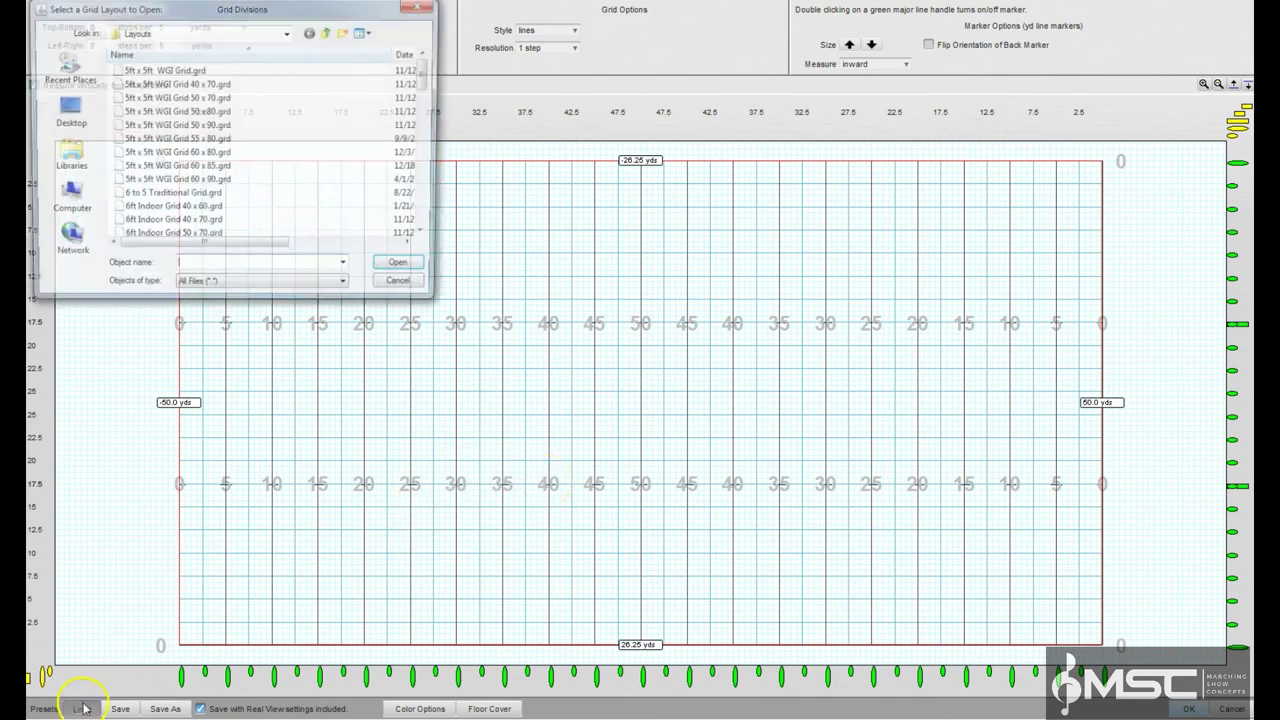
pyautogui.scroll(-4, 213, 205)
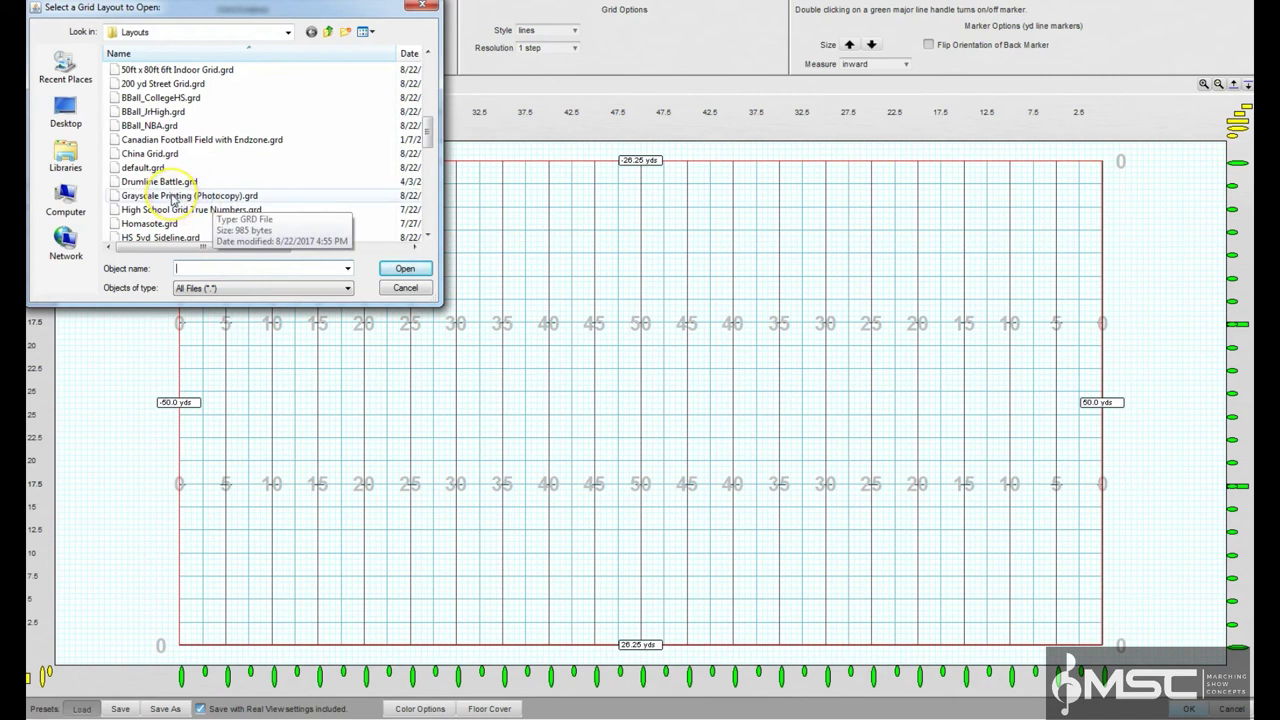
pyautogui.doubleClick(172, 197)
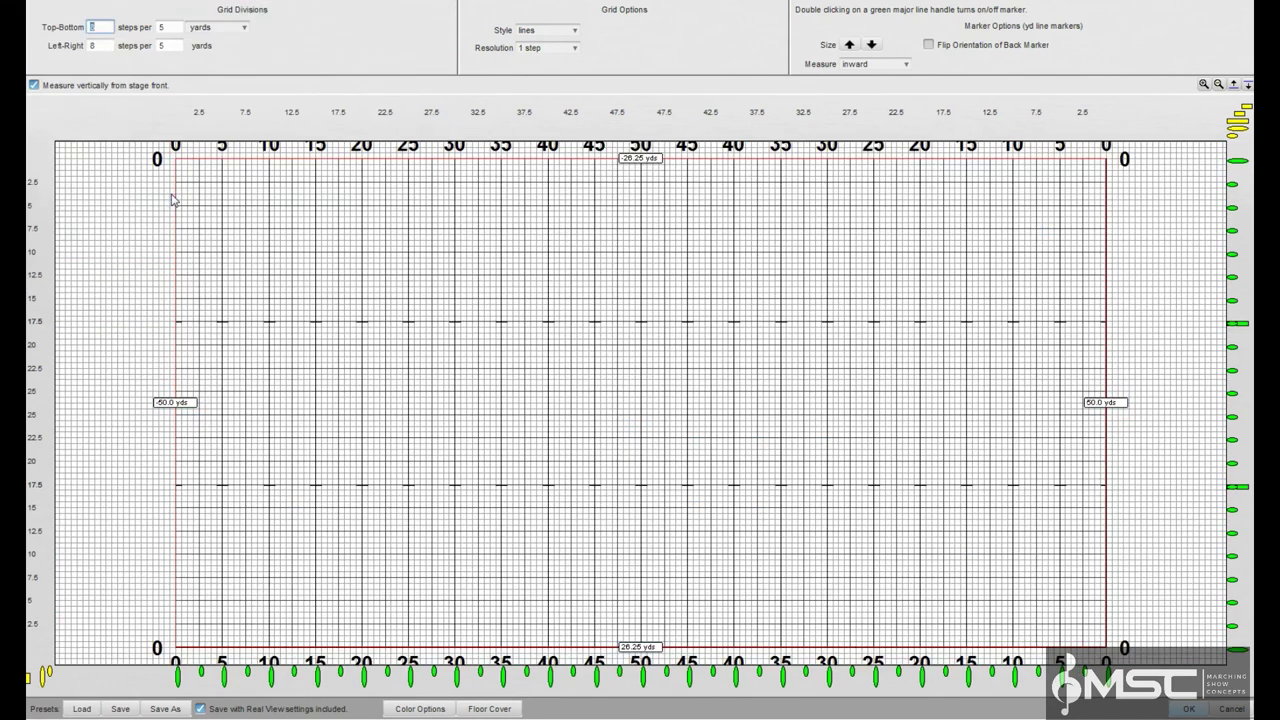
# Step: Put the High_School_Football floor cover under the grid and save it as 'HS Field With Floor Cover'
pyautogui.click(478, 710)
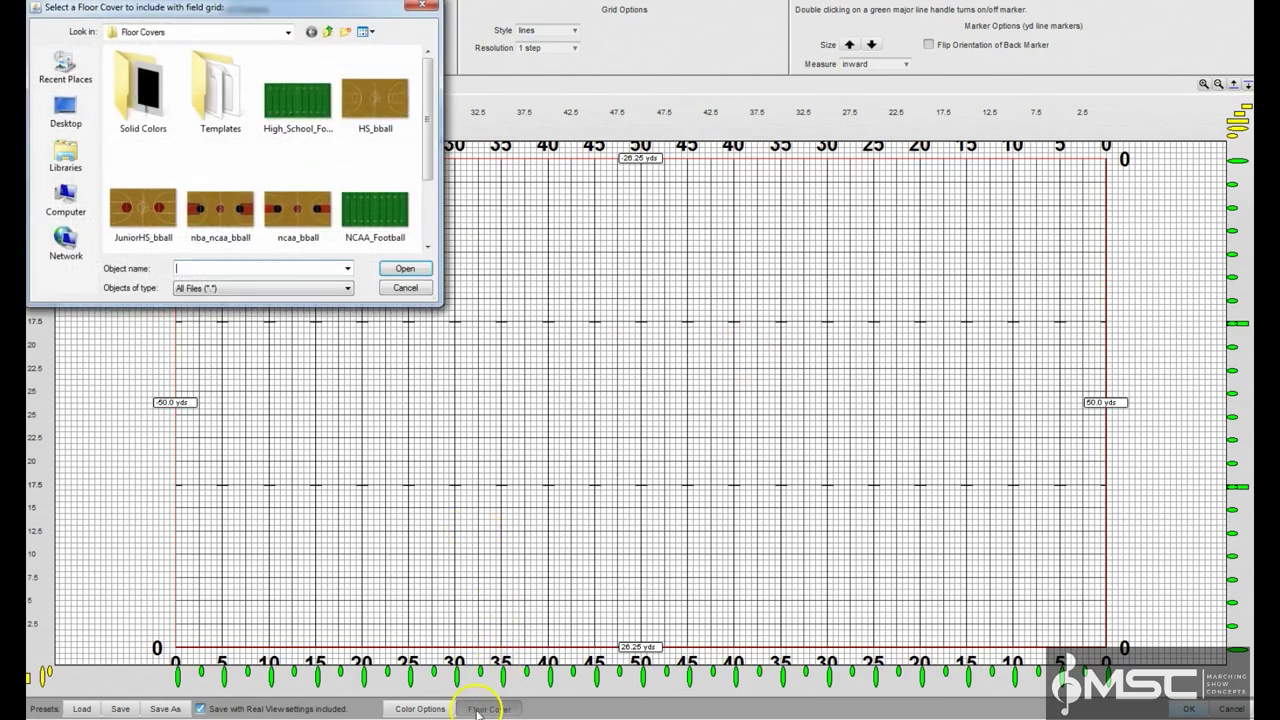
pyautogui.doubleClick(303, 111)
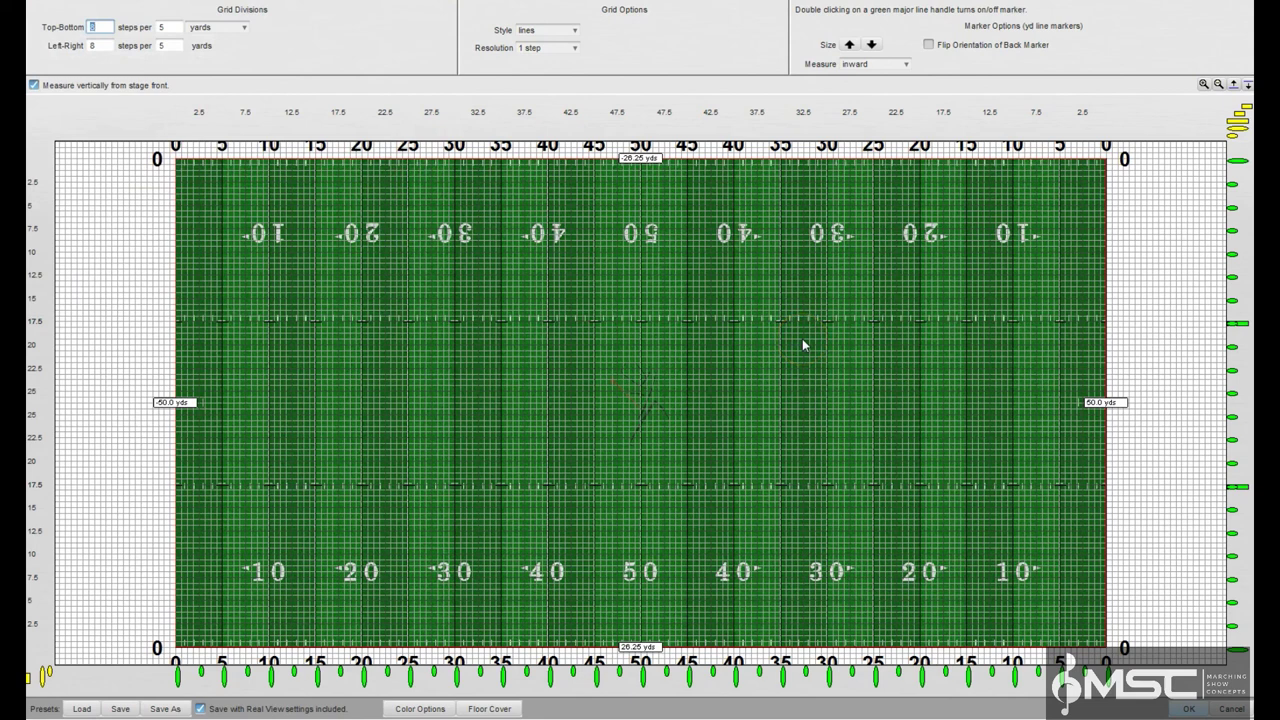
pyautogui.click(166, 709)
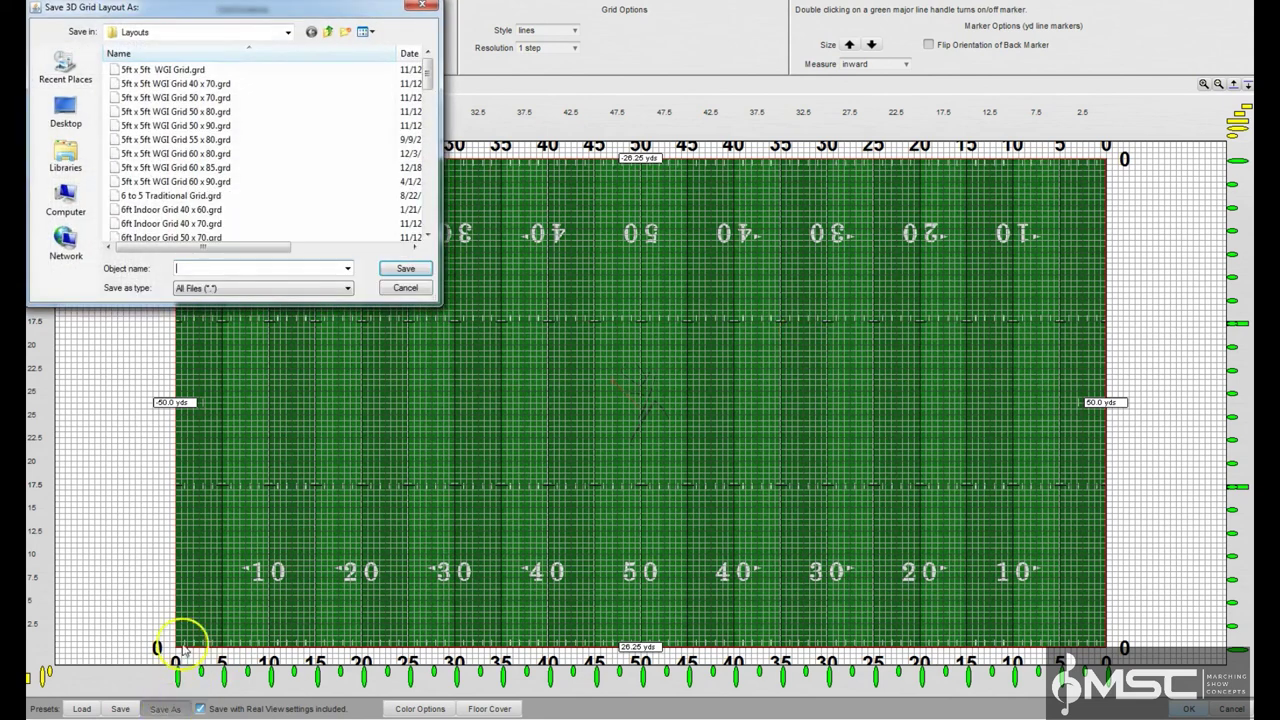
pyautogui.write('HS Field With Floor Cover')
pyautogui.press('Return')
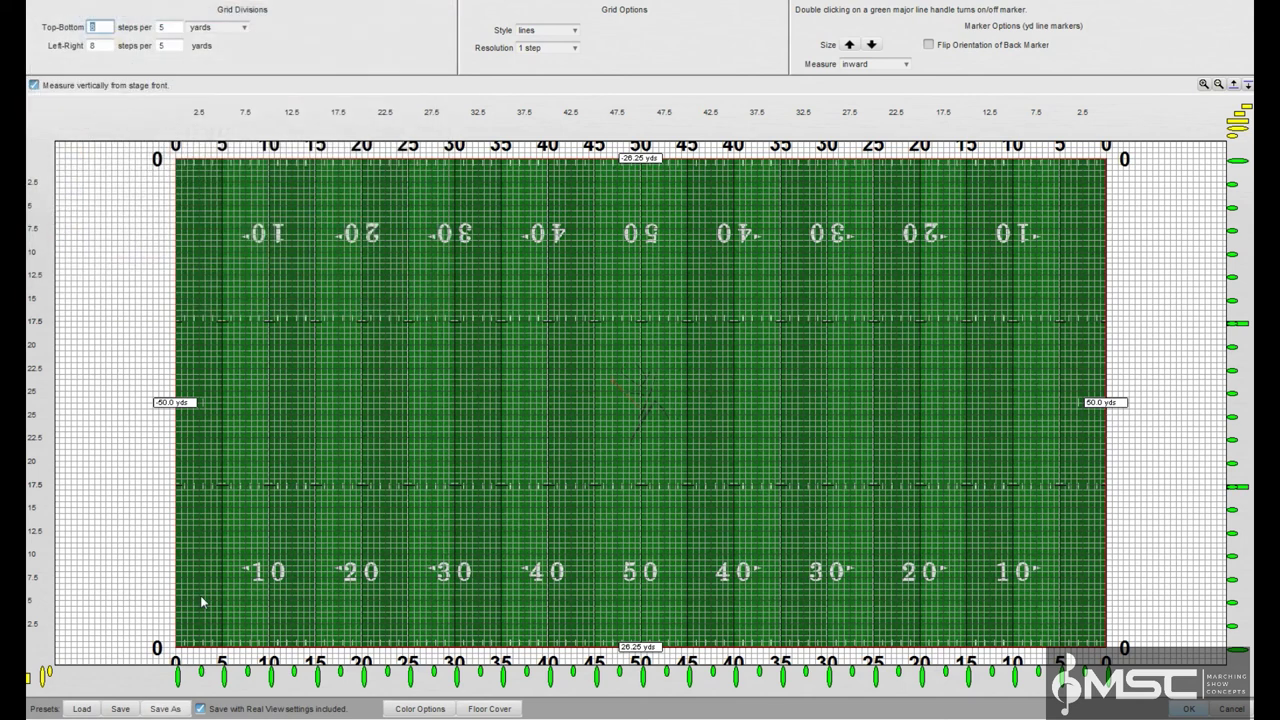